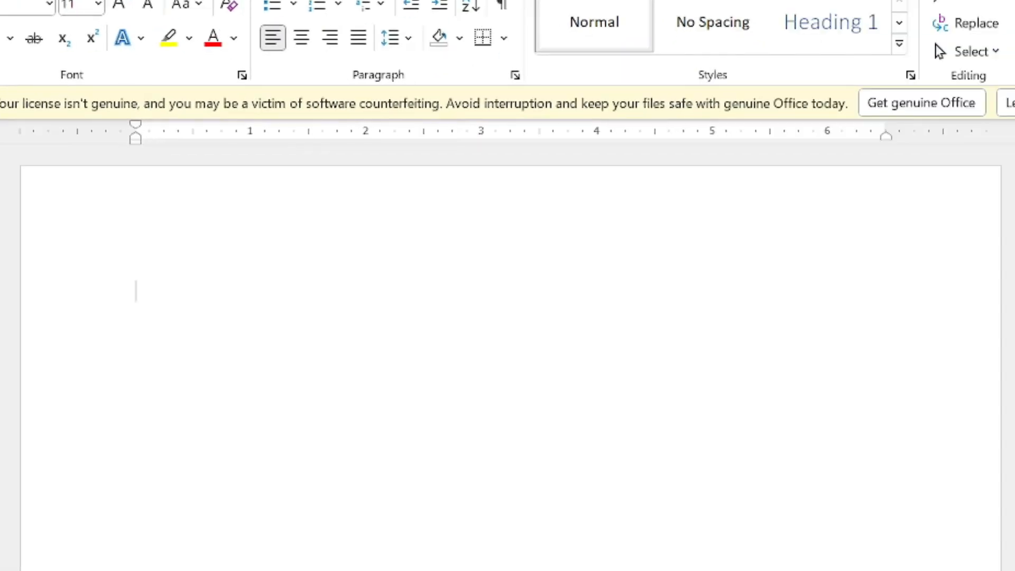
Step: Generate five paragraphs of sample text in the blank document with =rand(5)
type("=rand(5")
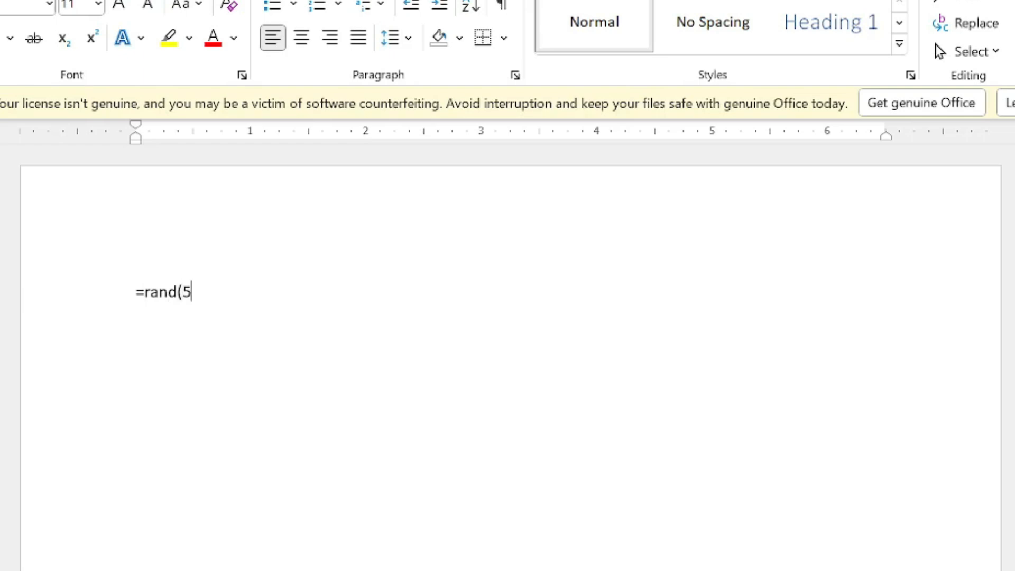
type(")")
key("Return")
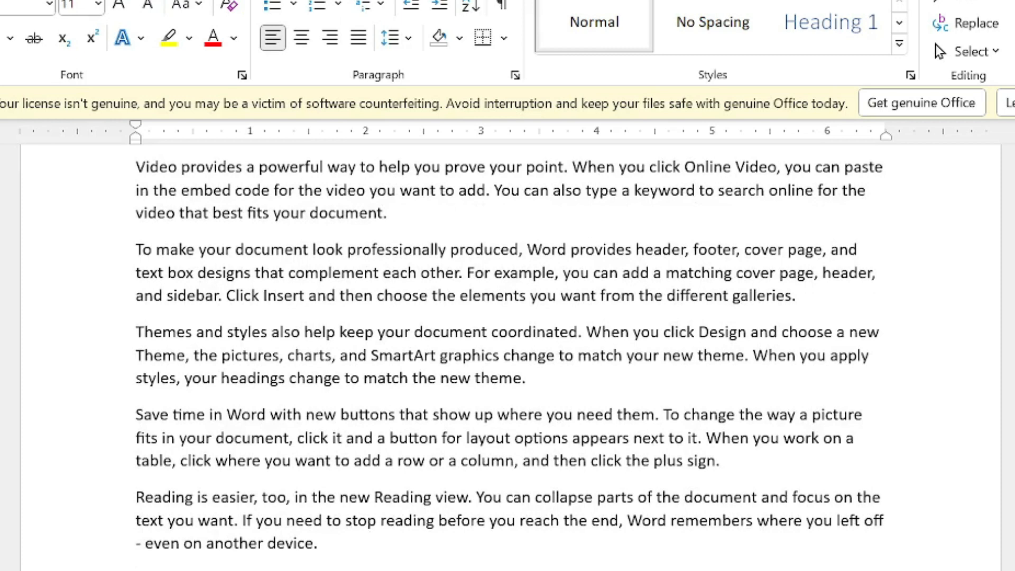
scroll(511, 354, "up", 3)
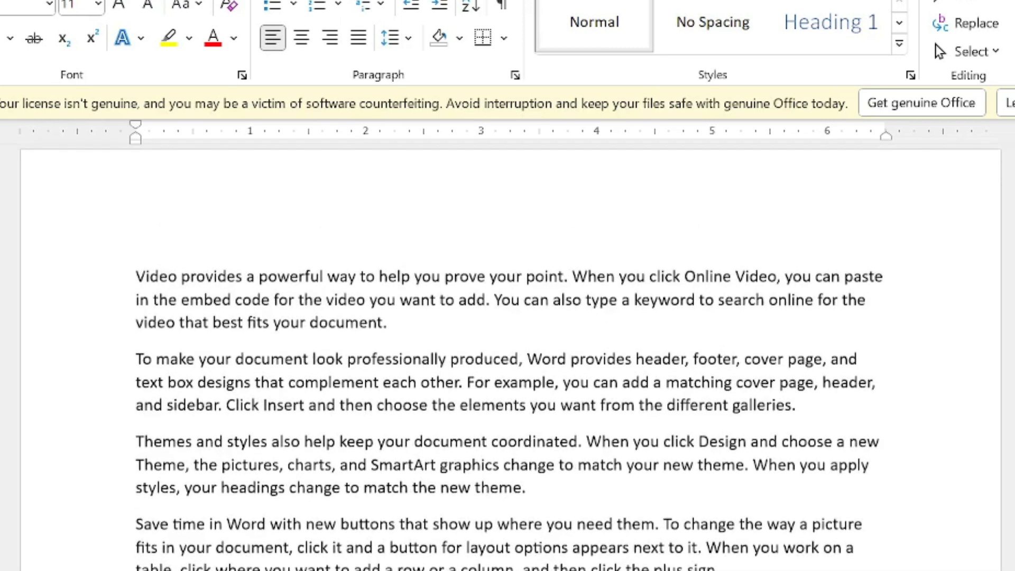
Step: Undo the sample text, change the formula to =rand(10) and generate ten paragraphs from it
key("ctrl+z")
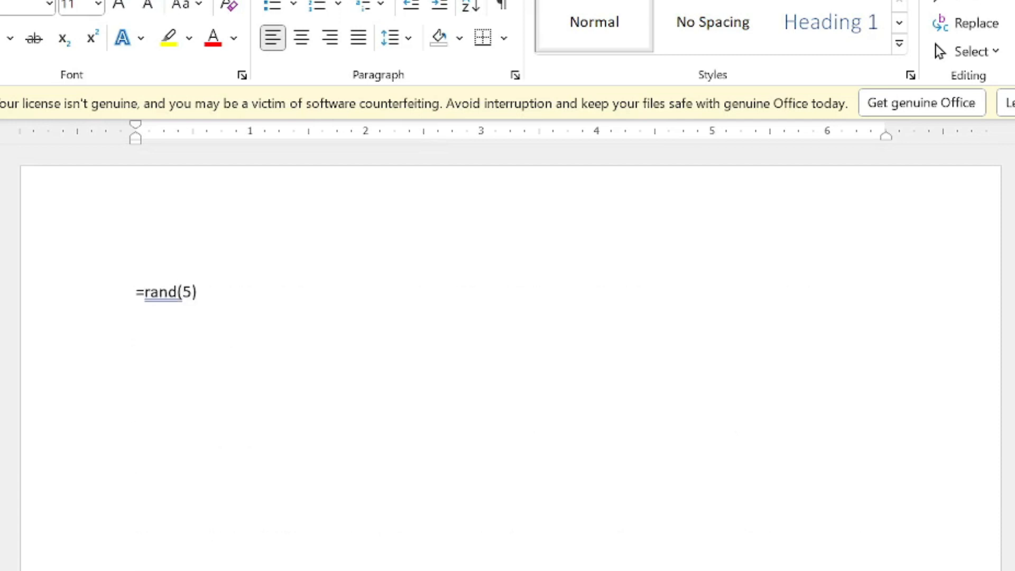
key("Left")
key("Left")
key("BackSpace")
type("10")
key("Return")
key("BackSpace")
key("End")
key("Return")
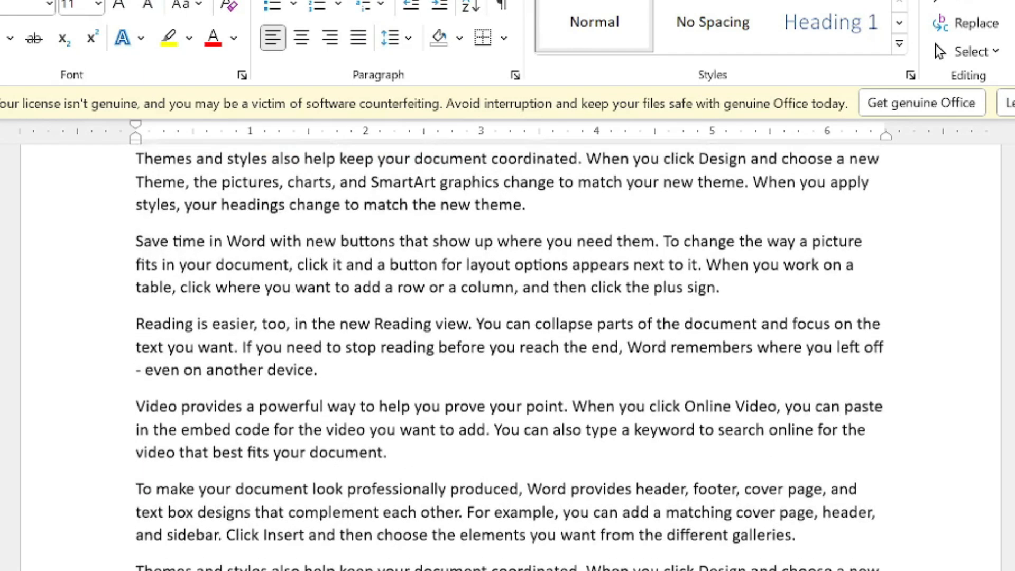
scroll(511, 357, "up", 3)
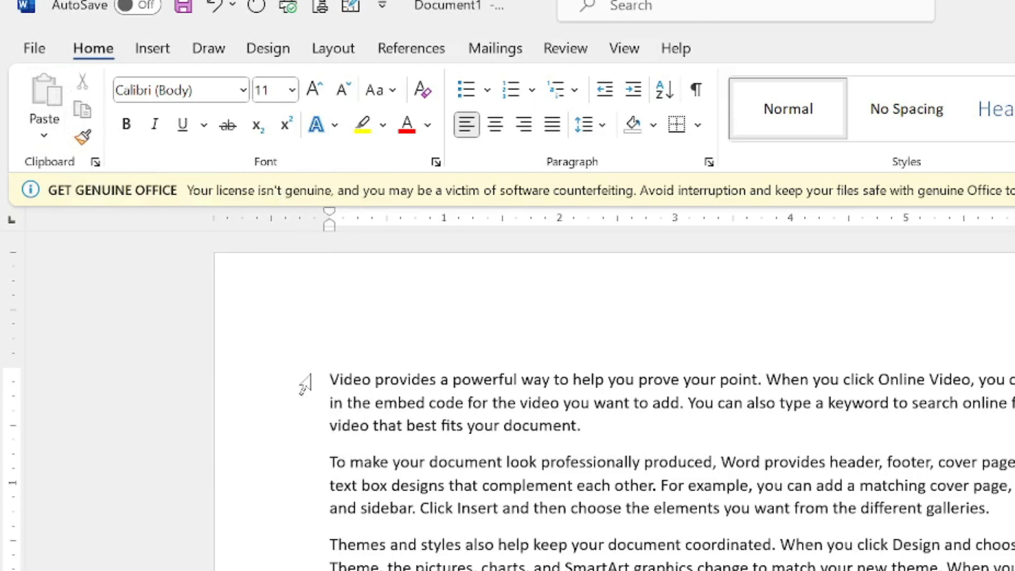
Step: Select "Video provides a" at the start of the first paragraph and display the Clipboard task pane
left_click_drag(329, 379, 439, 380)
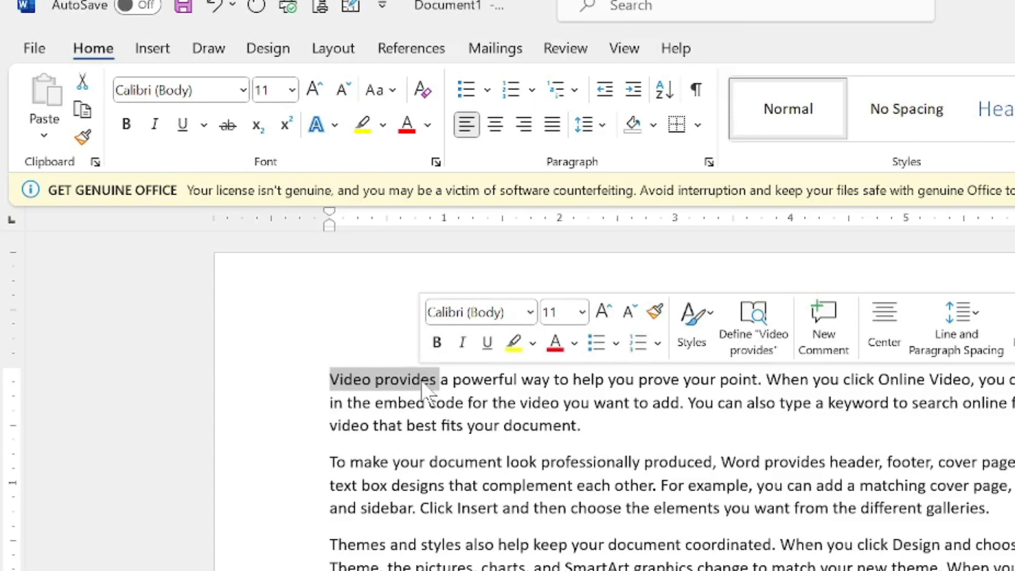
left_click(328, 385)
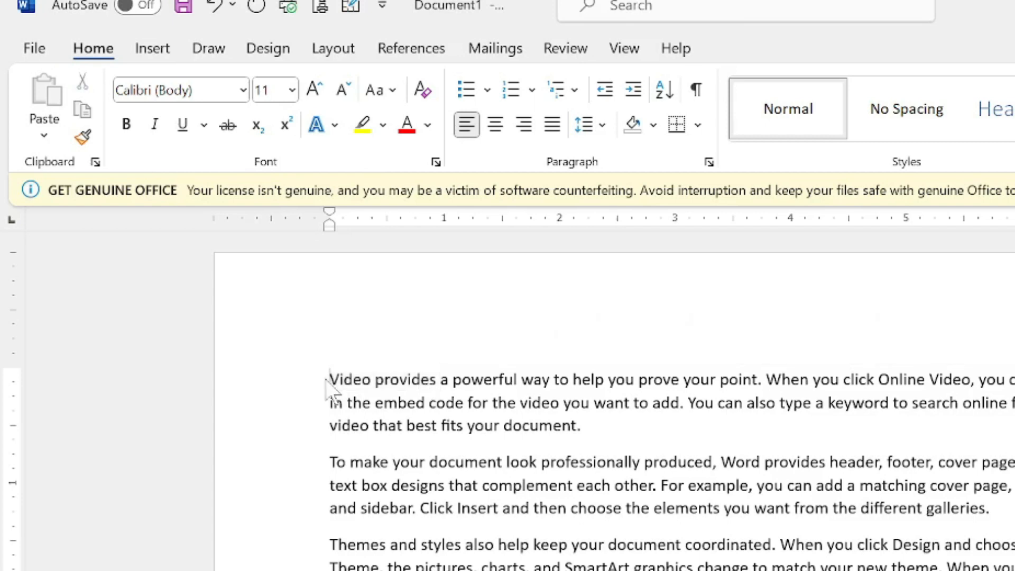
left_click_drag(326, 379, 445, 384)
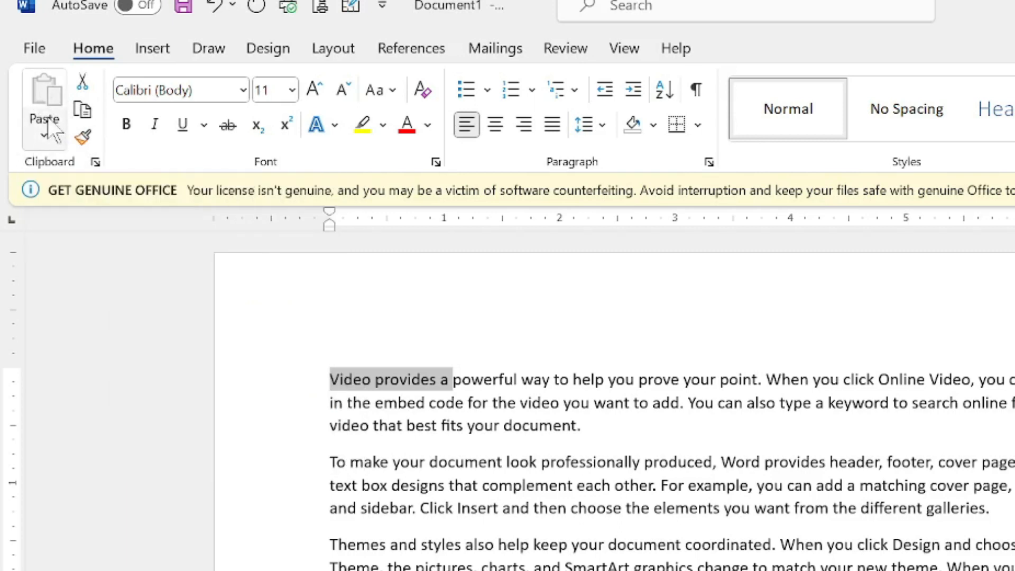
left_click(95, 163)
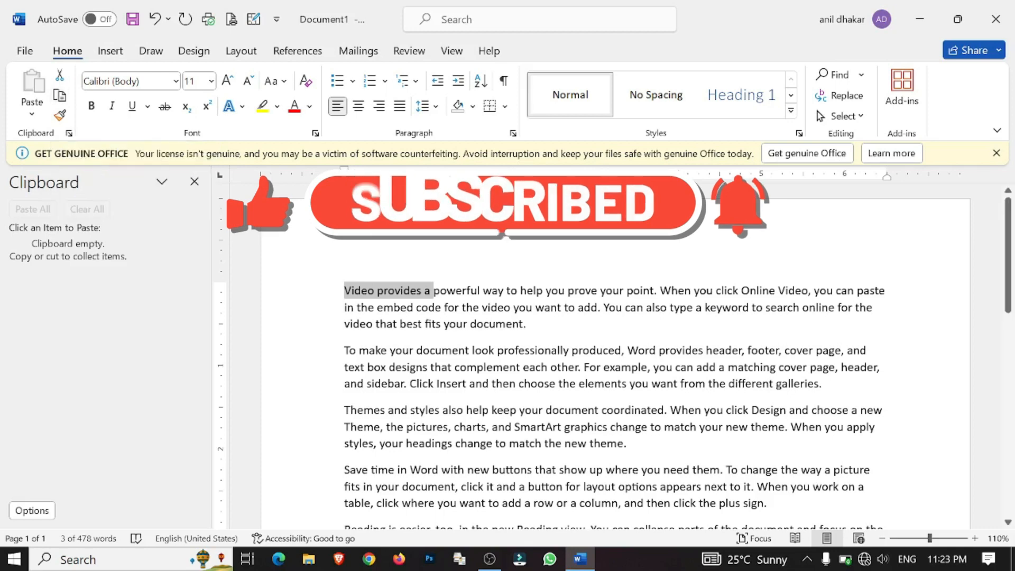
Step: Undo the ten-paragraph sample text and generate two paragraphs with =rand(2) instead
left_click(345, 350)
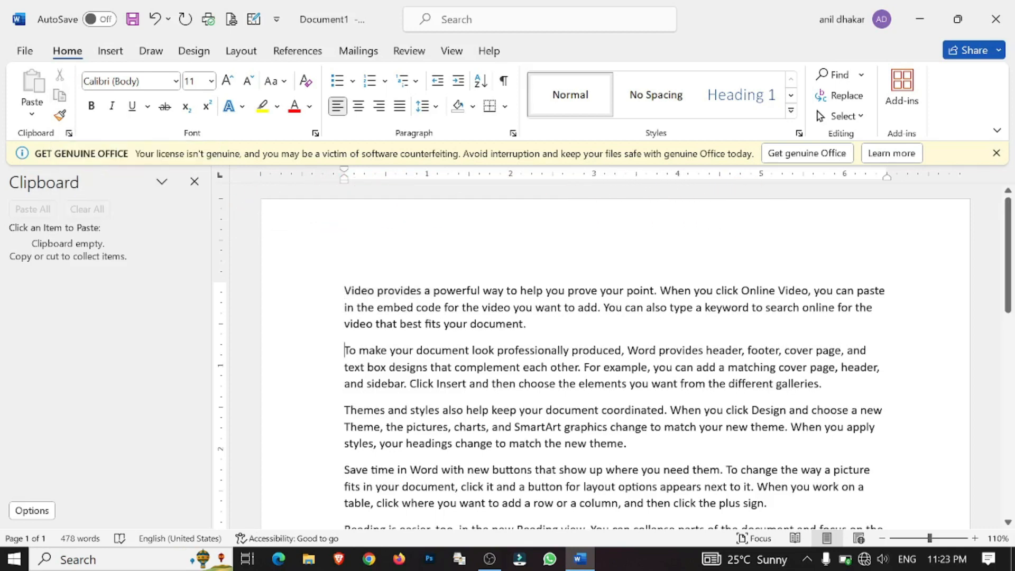
key("ctrl+shift+Up")
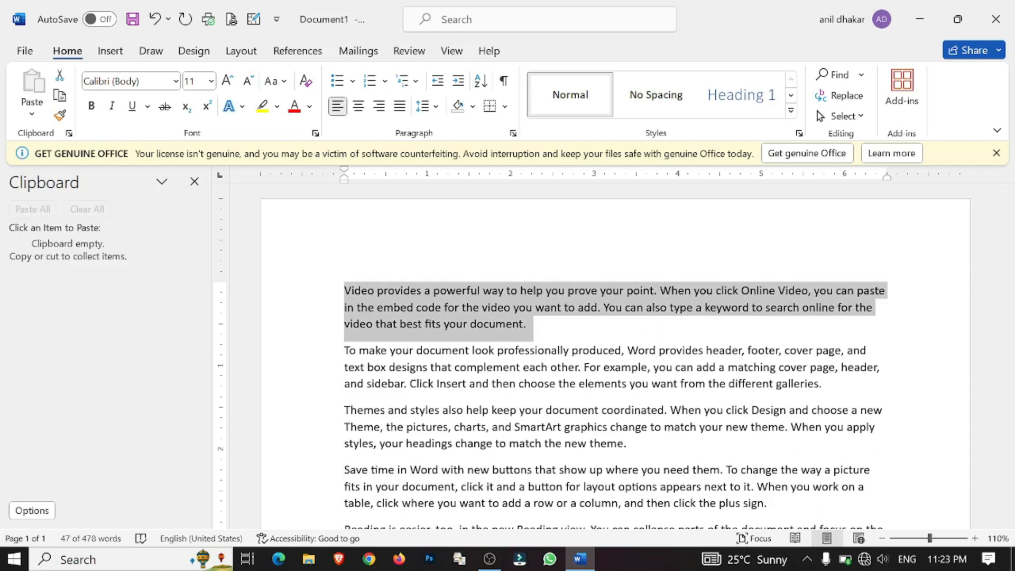
key("ctrl+z")
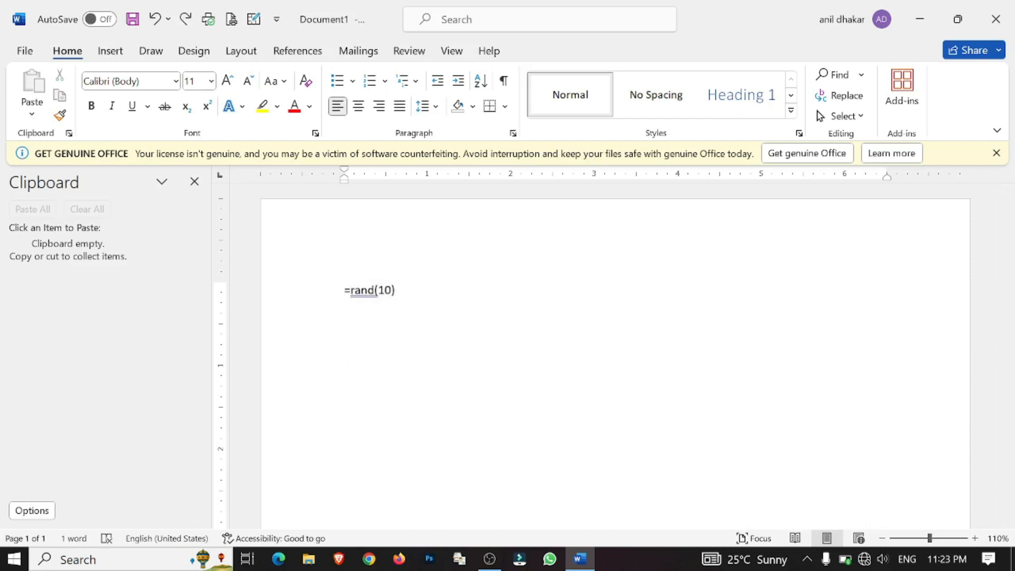
key("BackSpace")
key("BackSpace")
key("BackSpace")
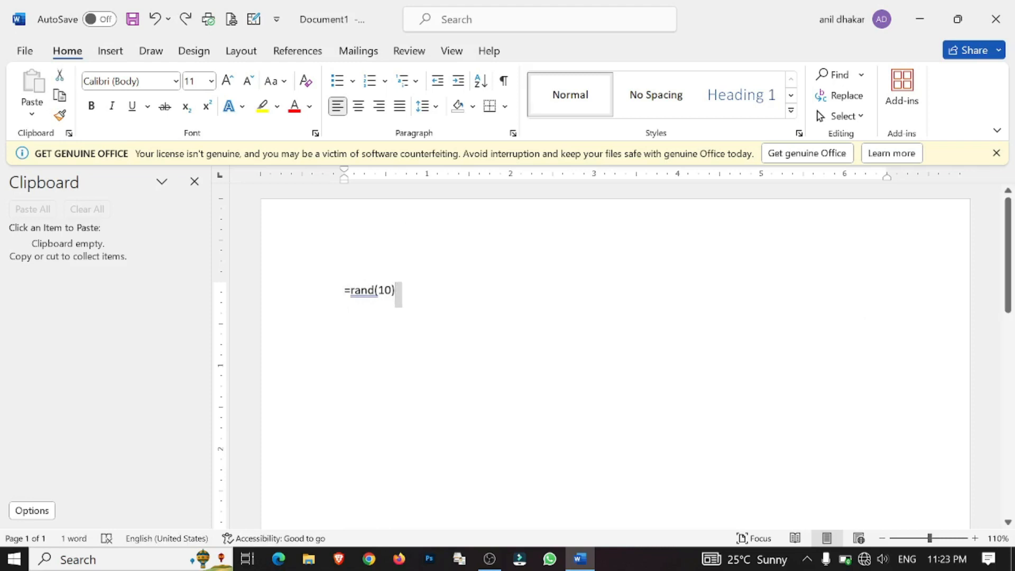
key("BackSpace")
type("2)")
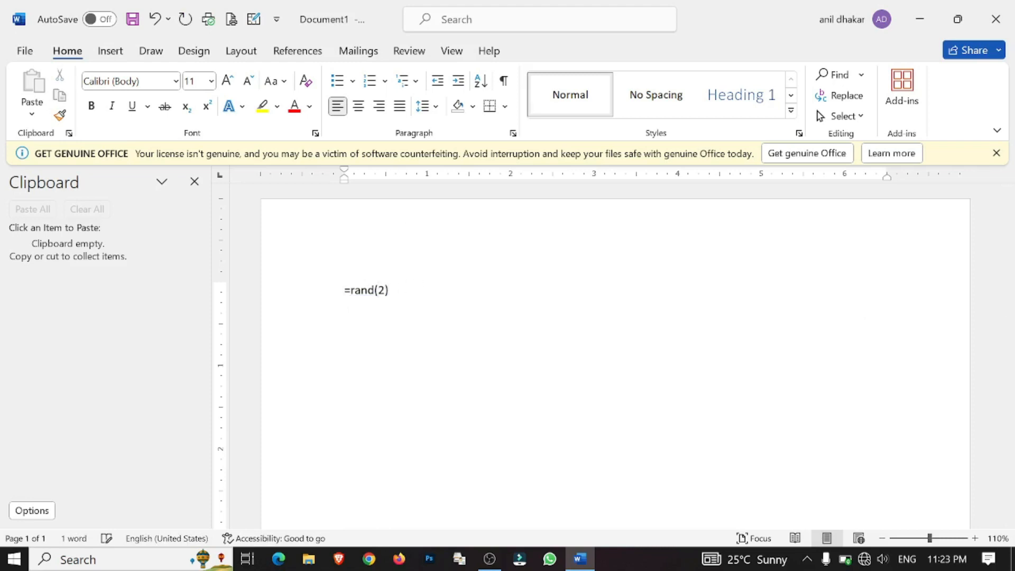
key("Return")
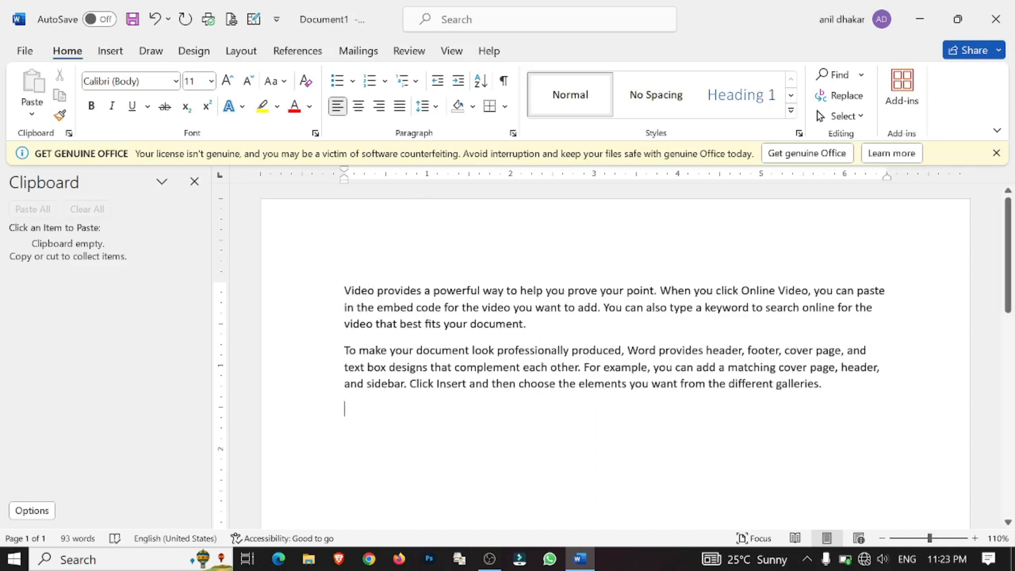
Step: Cut "Video provides a powerful" from the first paragraph and paste it on the empty line below the second paragraph
left_click_drag(344, 290, 482, 290)
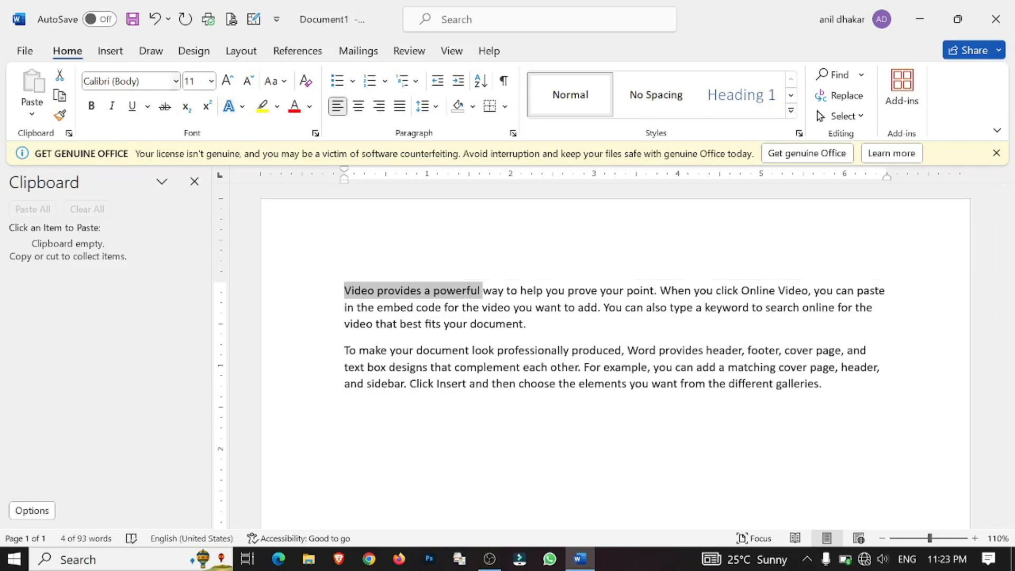
left_click(60, 76)
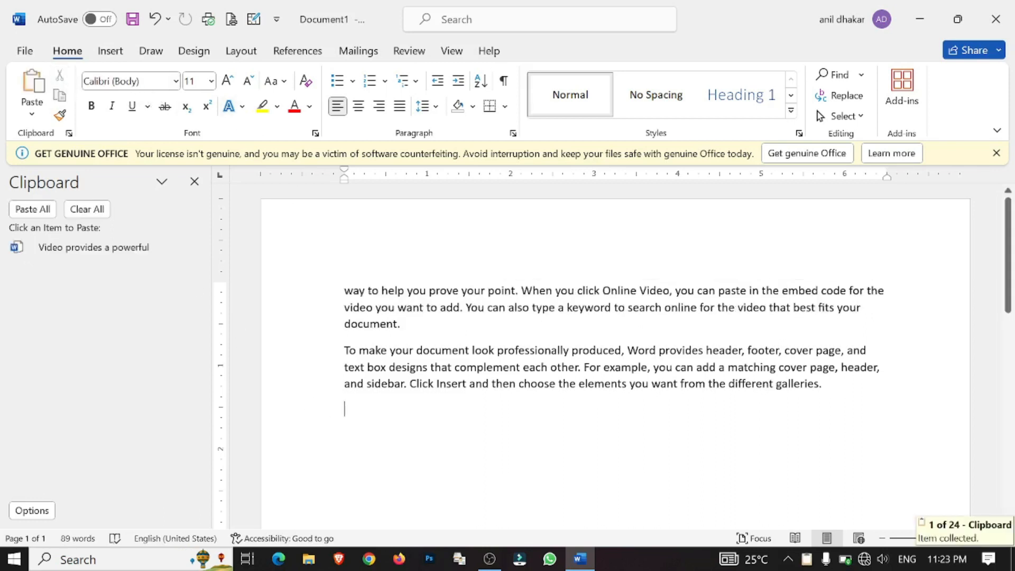
left_click(33, 85)
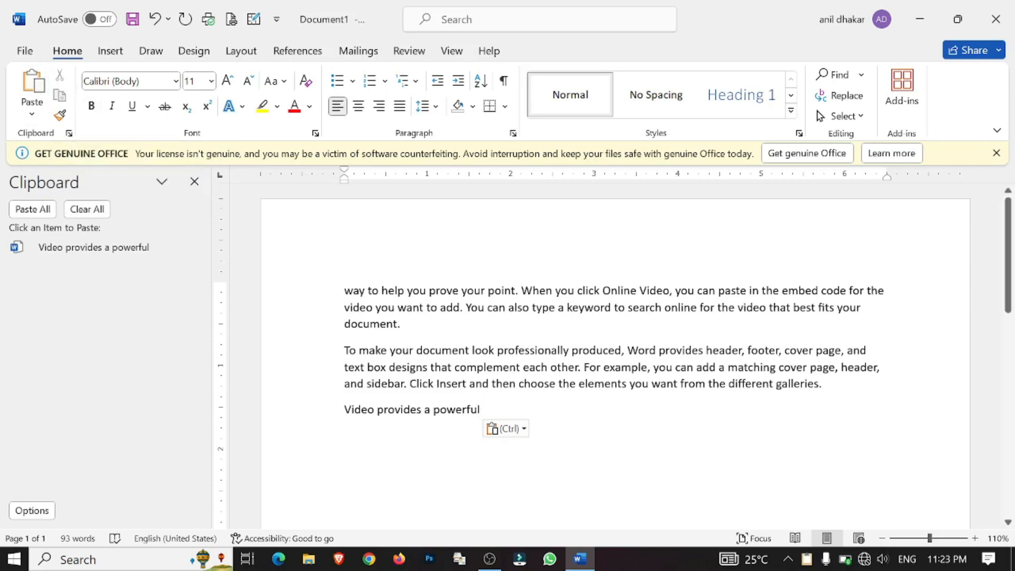
Step: Cut the whole pasted line "Video provides a powerful" and paste it back in the same place
left_click_drag(482, 411, 345, 410)
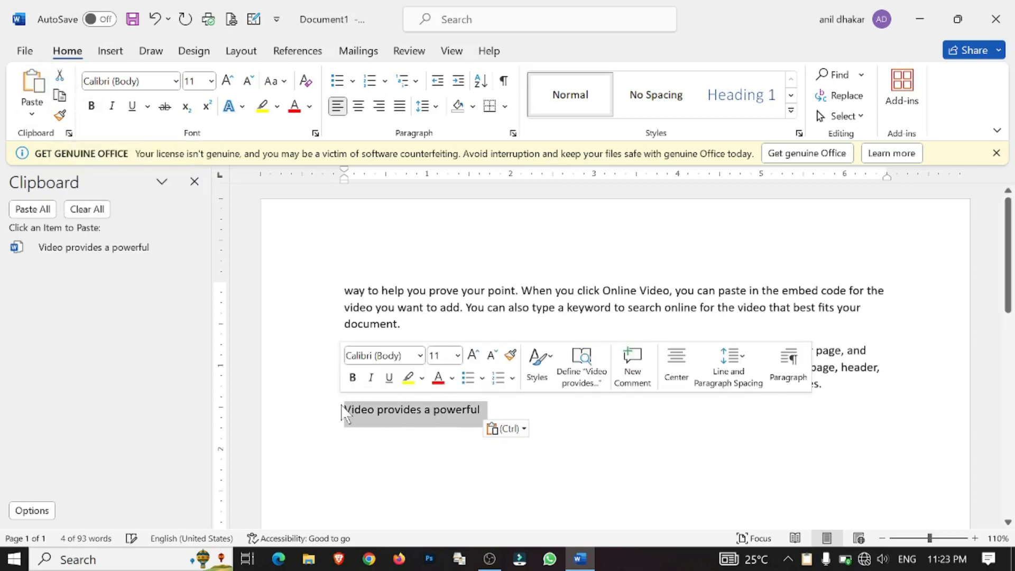
key("ctrl+x")
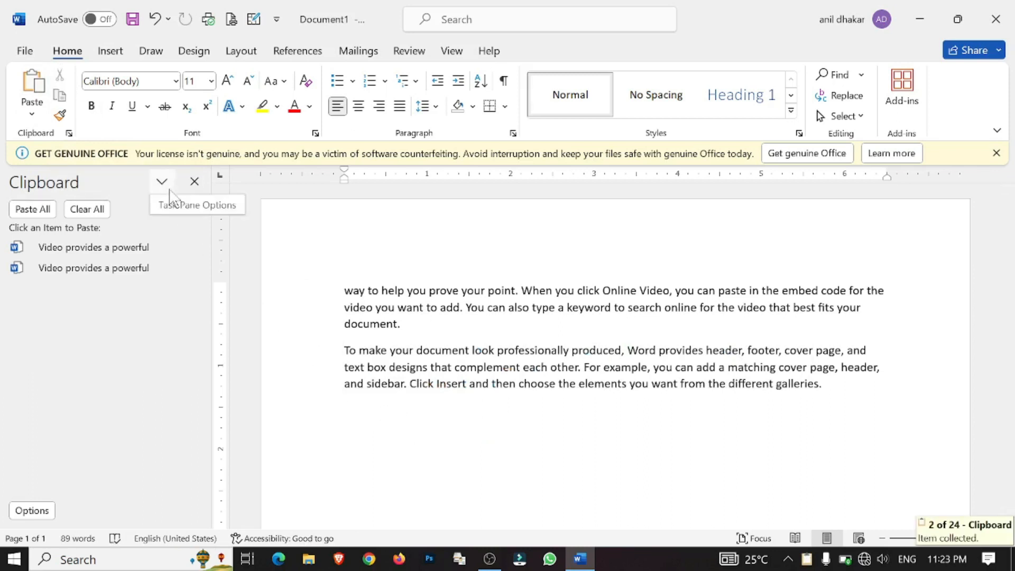
key("ctrl+v")
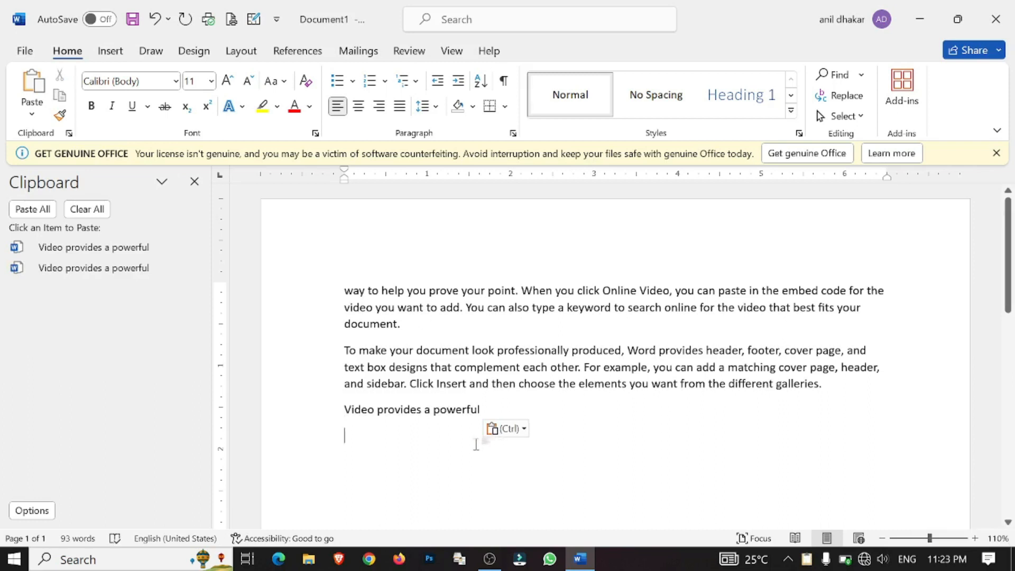
Step: Paste five more copies of "Video provides a powerful" on separate lines below the first one
left_click(42, 93)
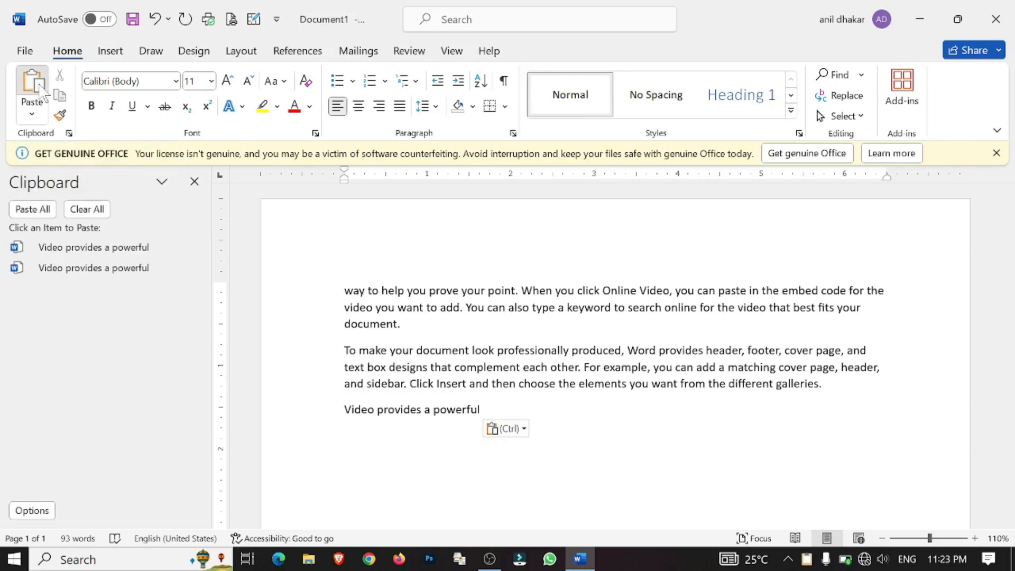
left_click(42, 93)
left_click(42, 93)
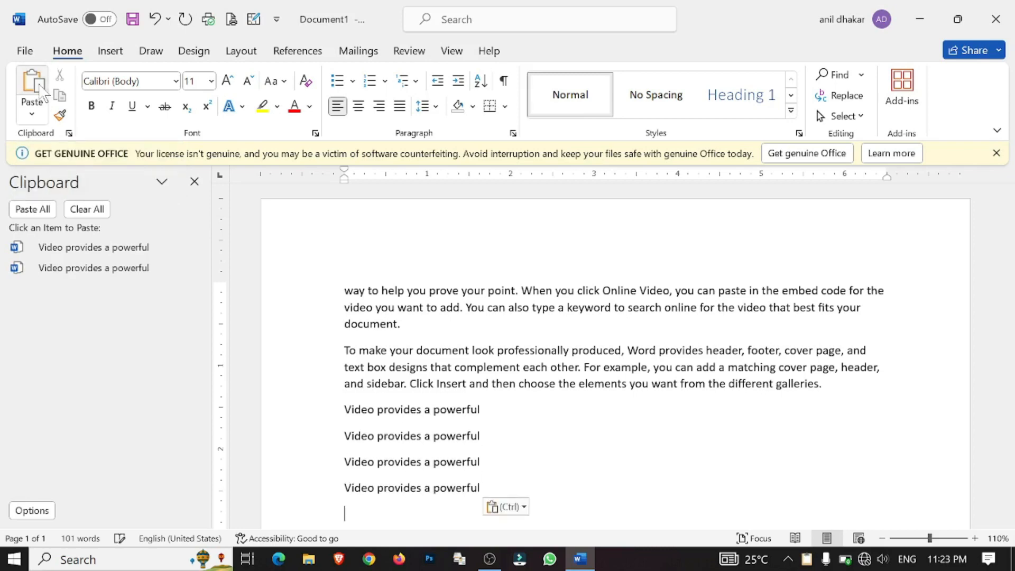
left_click(42, 93)
left_click(42, 93)
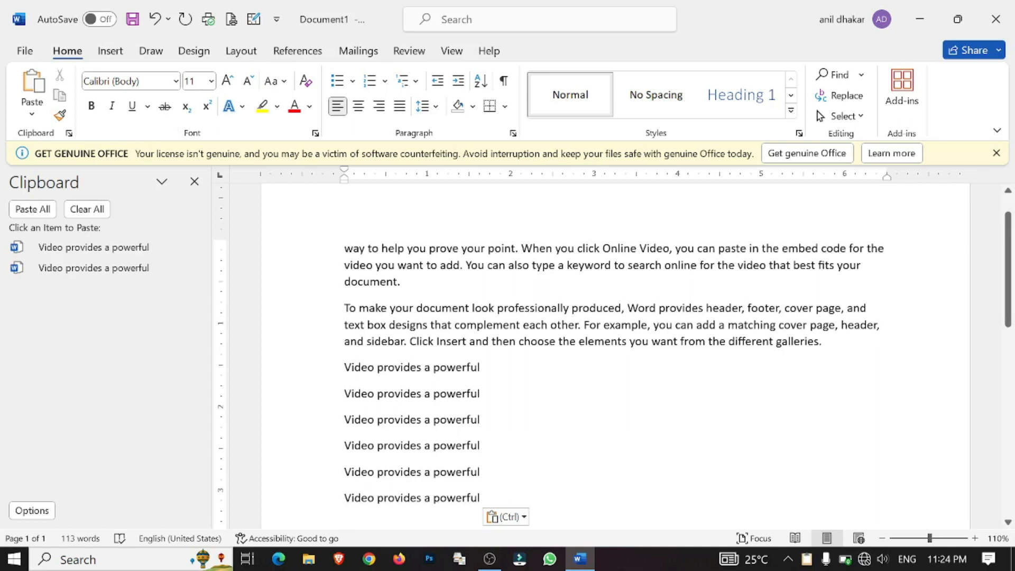
Step: Undo all the pasted "Video provides a powerful" lines below the second paragraph
left_click(345, 248)
key("ctrl+BackSpace")
key("ctrl+BackSpace")
key("ctrl+BackSpace")
key("ctrl+BackSpace")
key("ctrl+BackSpace")
key("ctrl+BackSpace")
key("ctrl+BackSpace")
key("ctrl+BackSpace")
key("ctrl+BackSpace")
key("ctrl+BackSpace")
key("ctrl+BackSpace")
key("ctrl+BackSpace")
key("ctrl+BackSpace")
key("ctrl+BackSpace")
key("ctrl+BackSpace")
key("ctrl+BackSpace")
key("ctrl+BackSpace")
key("ctrl+BackSpace")
key("ctrl+BackSpace")
key("ctrl+BackSpace")
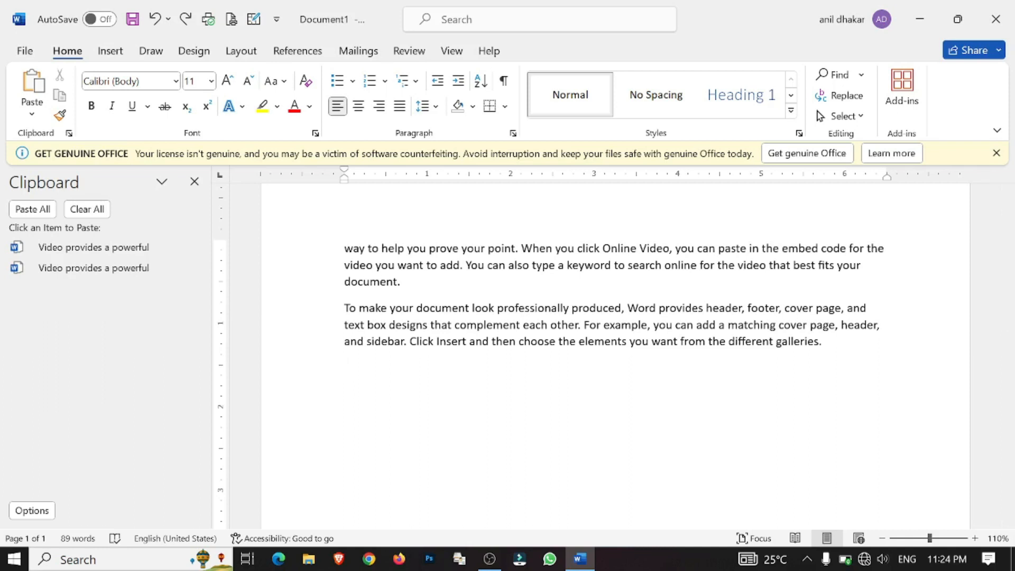
Step: Redo the undone pastes until three "Video provides a powerful" lines are back below the second paragraph
left_click(185, 20)
left_click(185, 20)
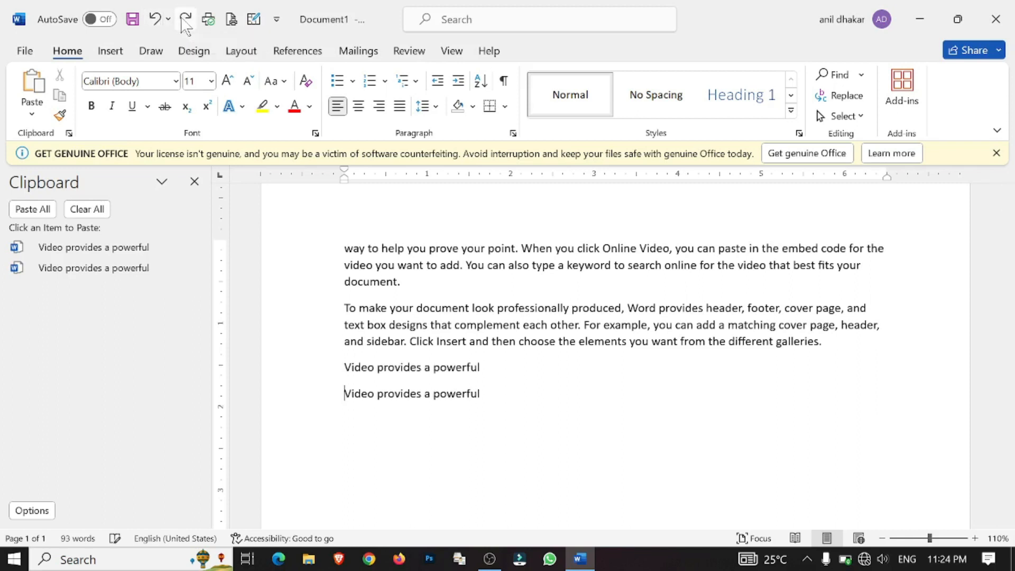
left_click(185, 21)
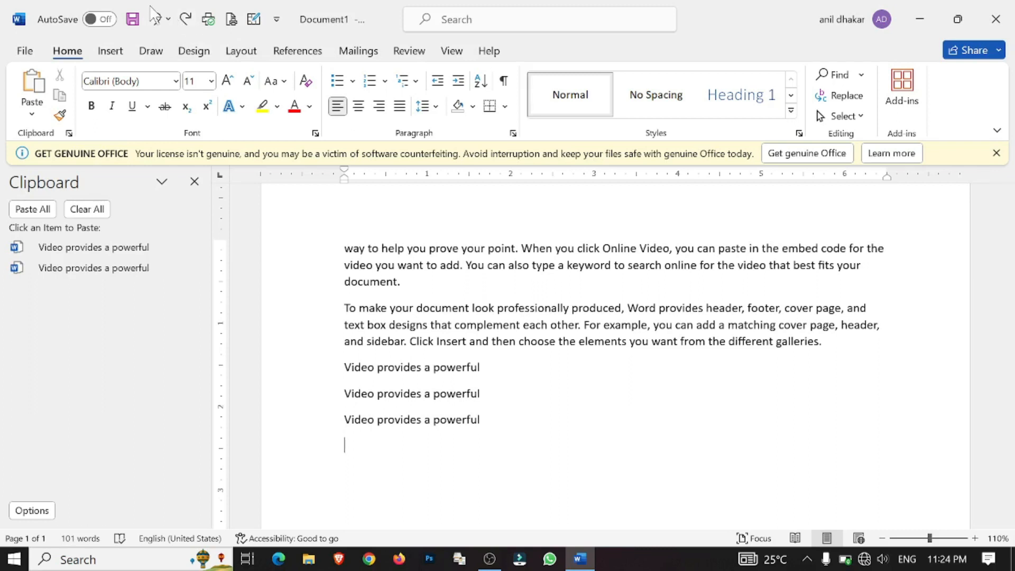
Step: Undo the last two pastes of "Video provides a powerful" and redo both of them
left_click(155, 19)
left_click(158, 23)
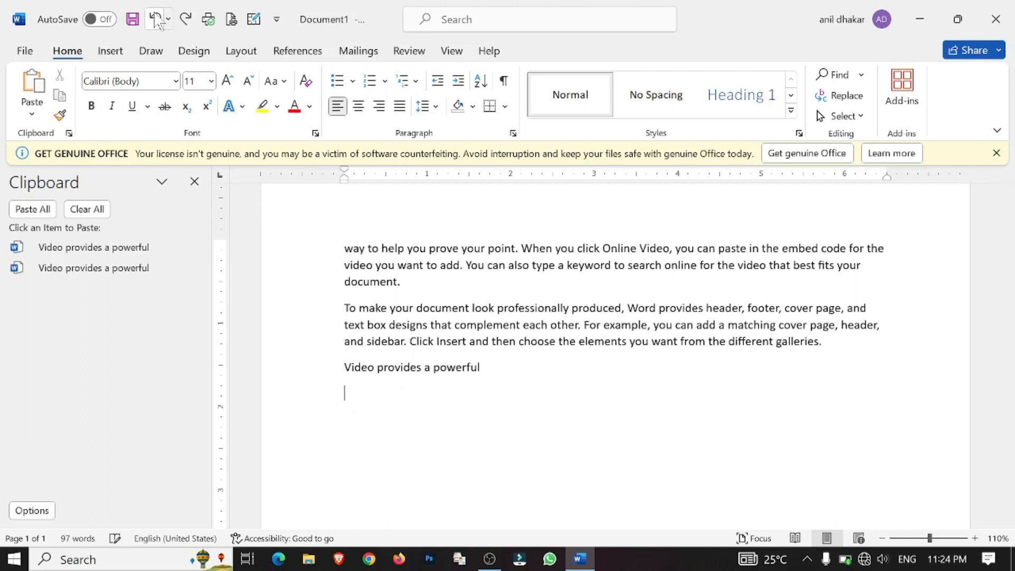
left_click(185, 21)
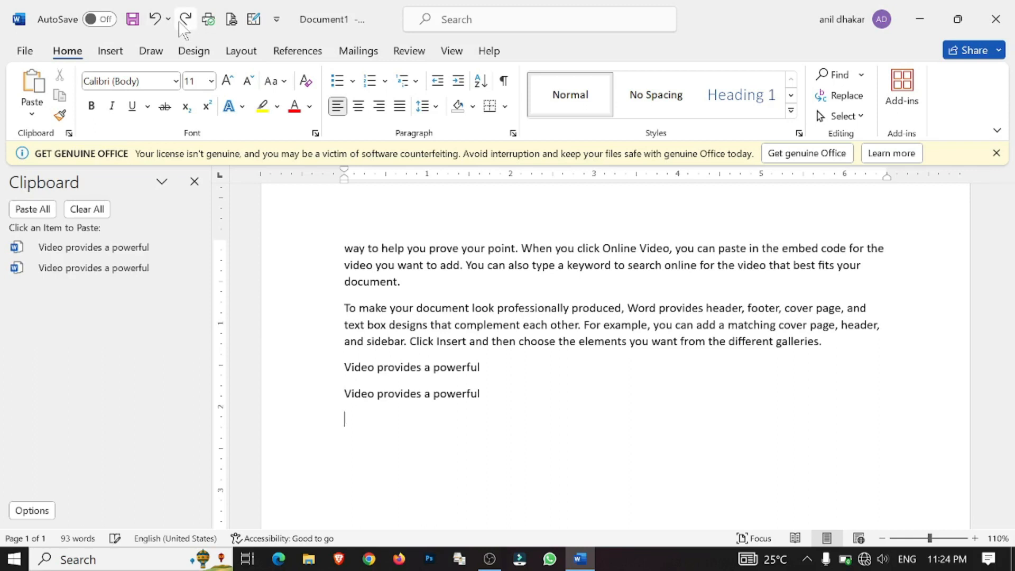
left_click(185, 21)
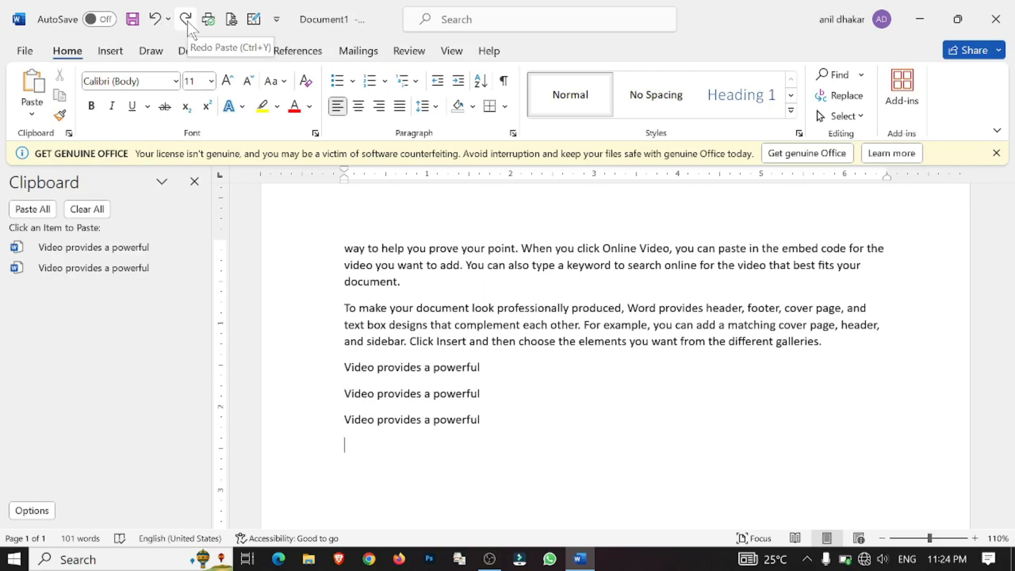
Step: Undo the remaining pastes and cuts until "Video provides a powerful" is back in the first paragraph, and clear the selection
key("ctrl+z")
key("ctrl+z")
key("ctrl+z")
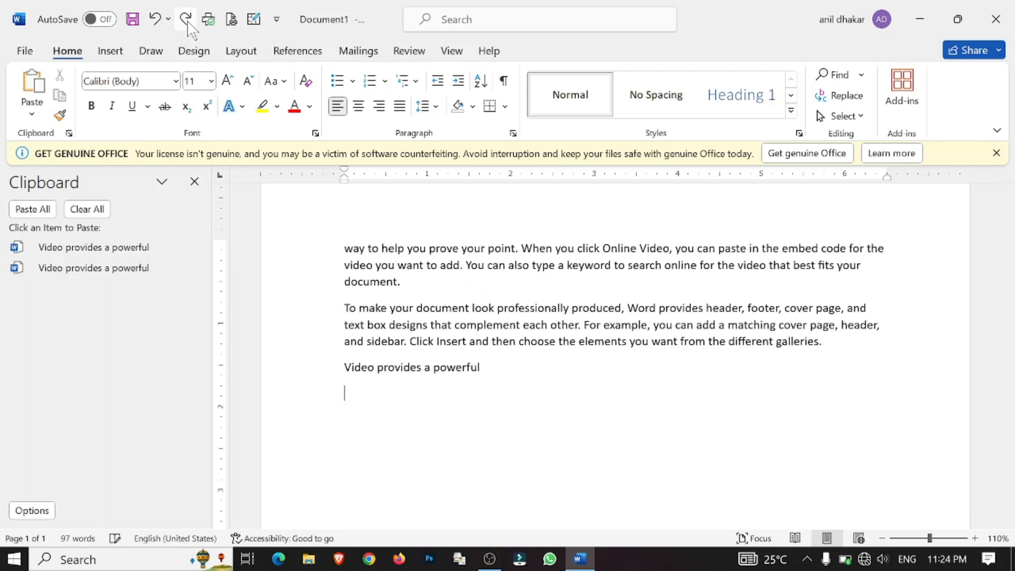
left_click(187, 20)
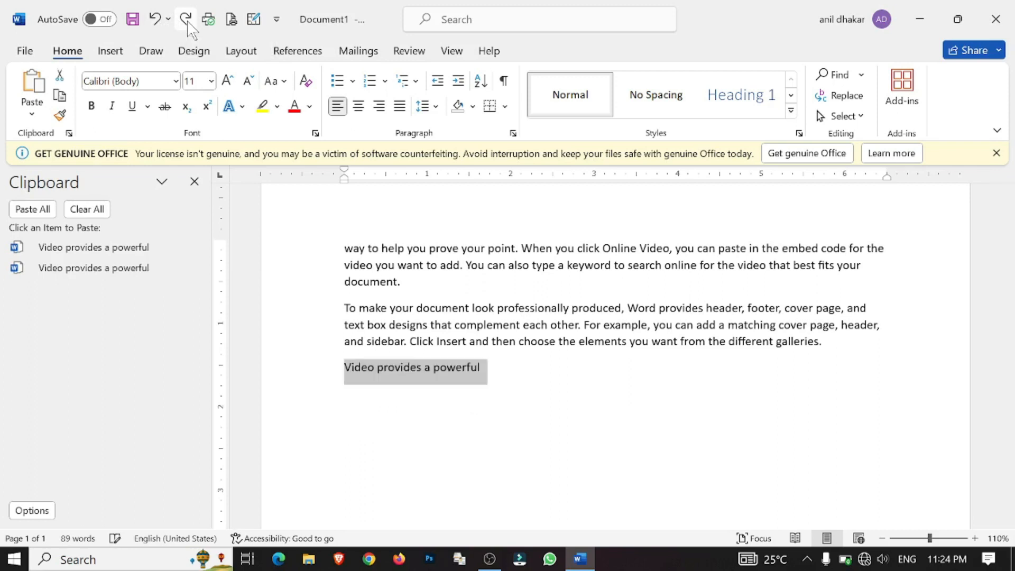
key("ctrl+z")
key("ctrl+z")
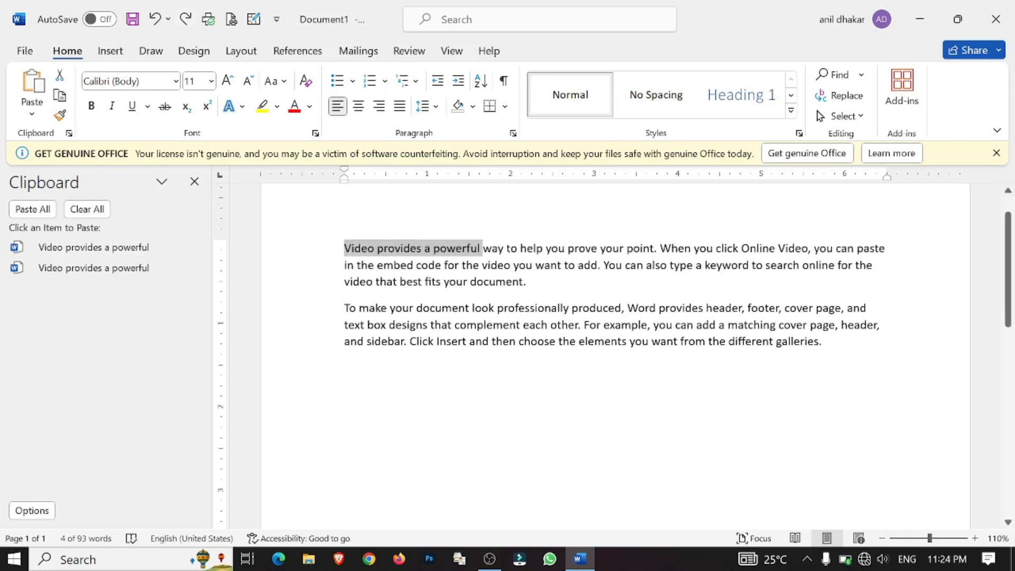
left_click(434, 325)
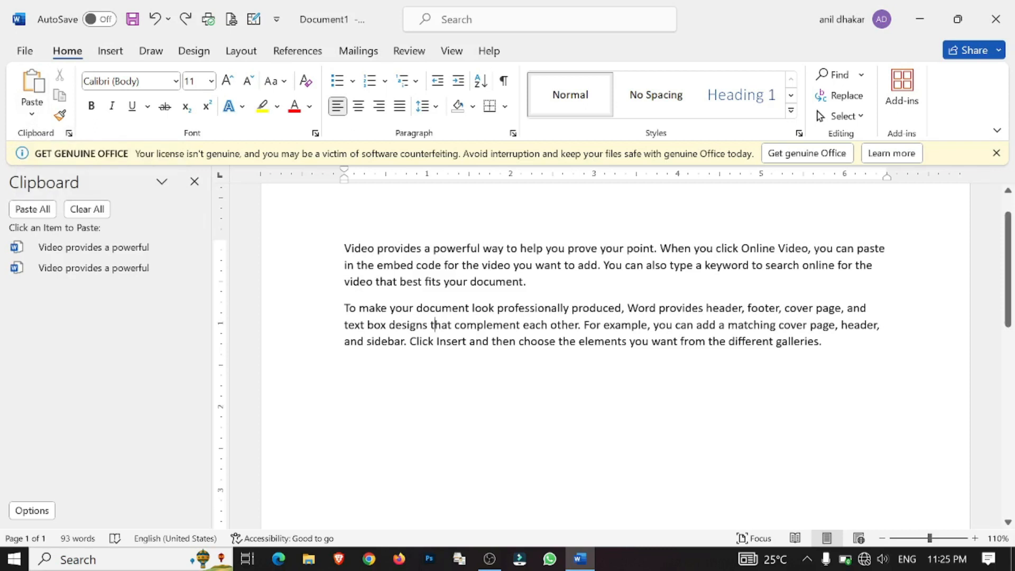
Step: Copy "Video provides a" from the start of the first paragraph and paste it on the line below the second paragraph
left_click_drag(345, 248, 433, 248)
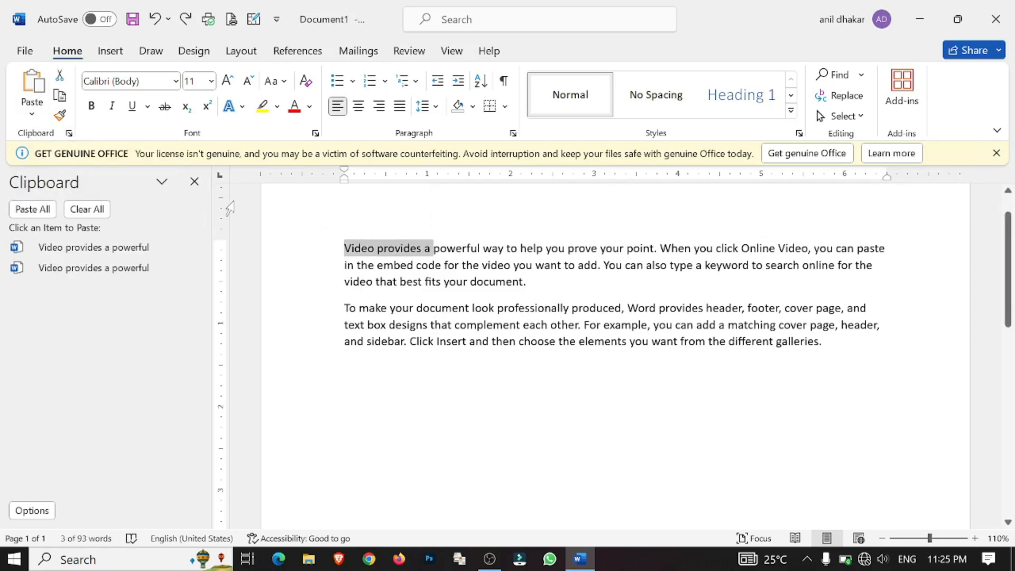
left_click(64, 98)
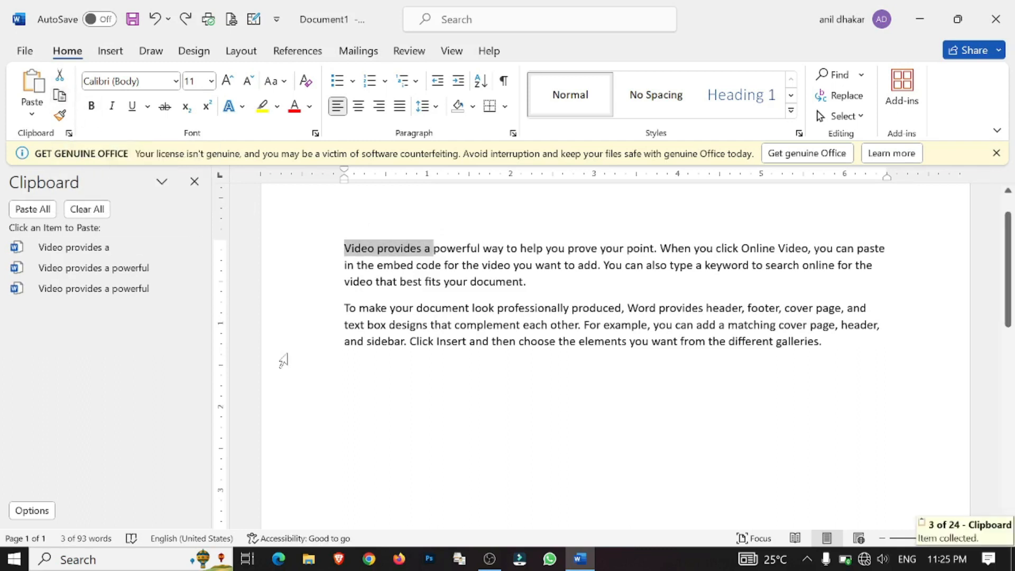
left_click(346, 367)
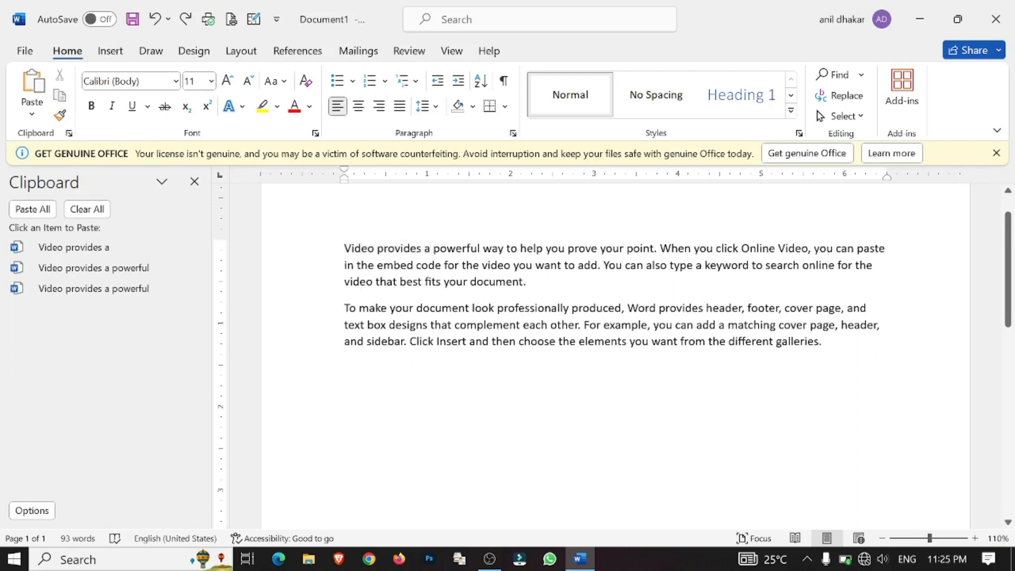
key("ctrl+v")
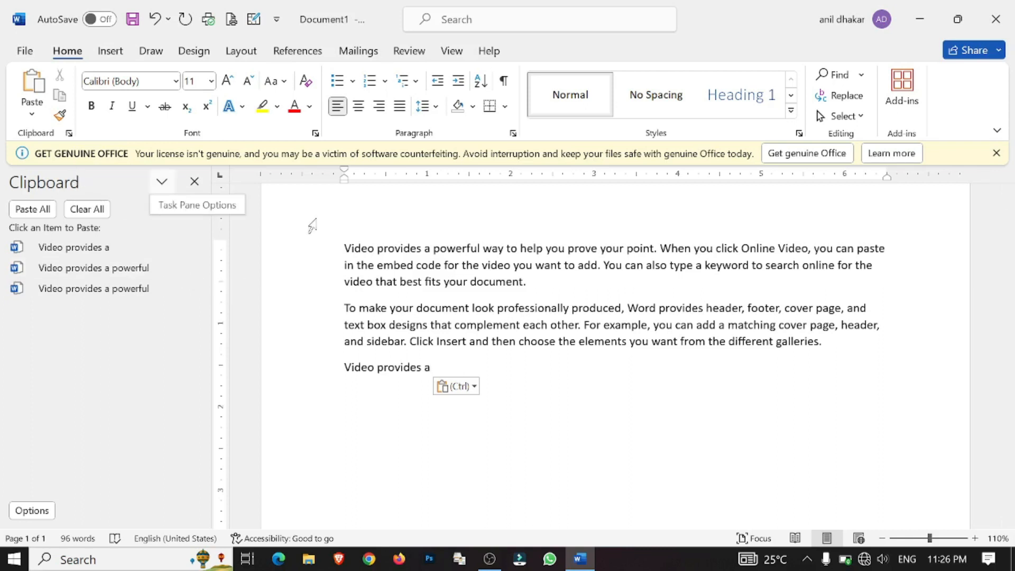
Step: Make the first paragraph bold and apply the dark text effect with a blue shadow to it
left_click_drag(344, 248, 483, 248)
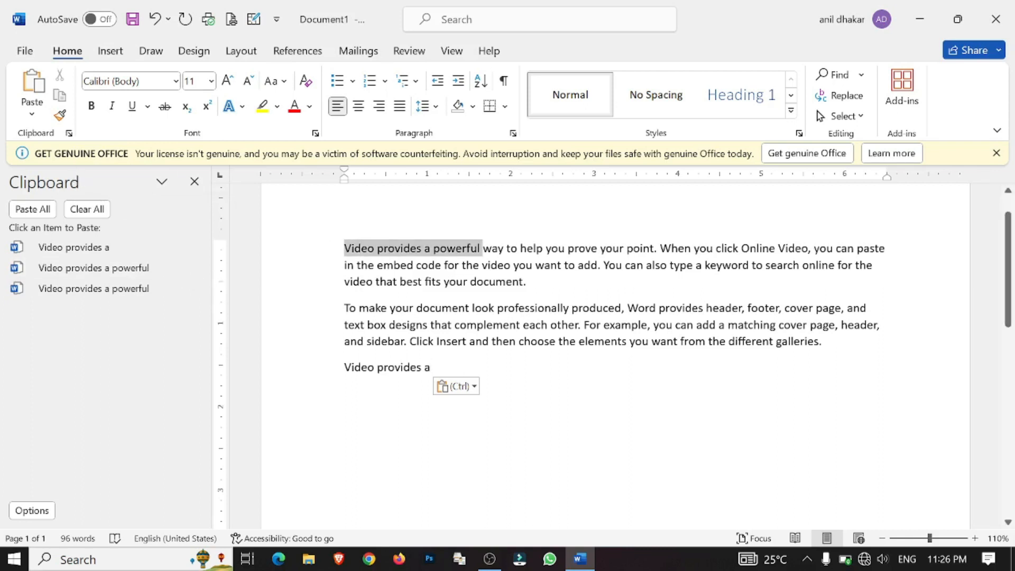
left_click(481, 248)
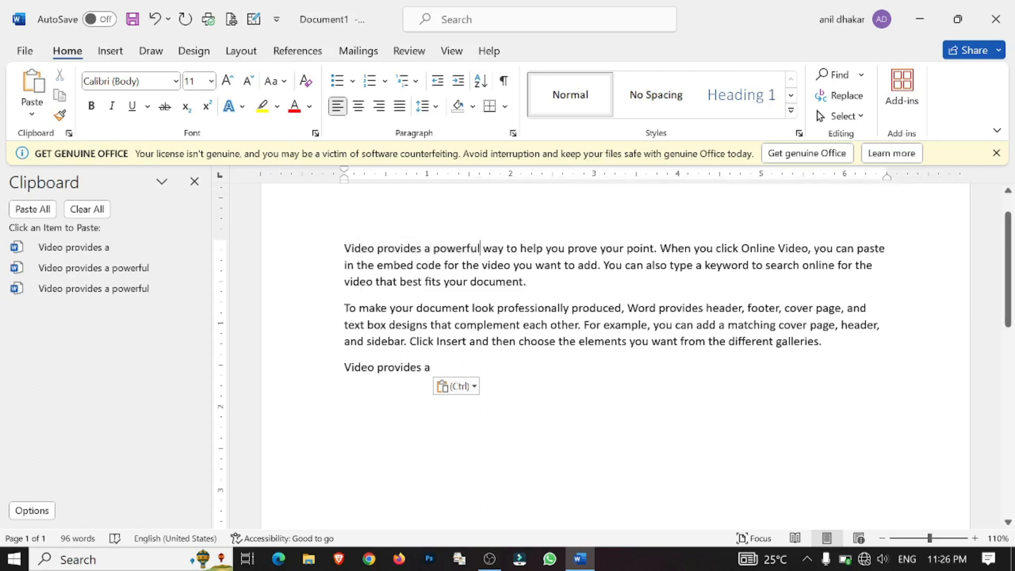
triple_click(480, 248)
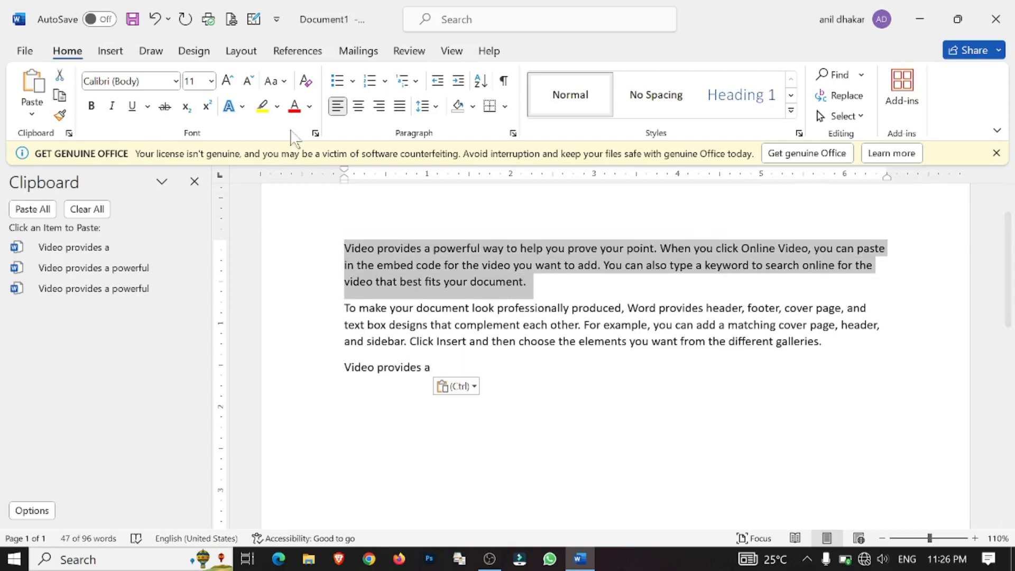
left_click(92, 106)
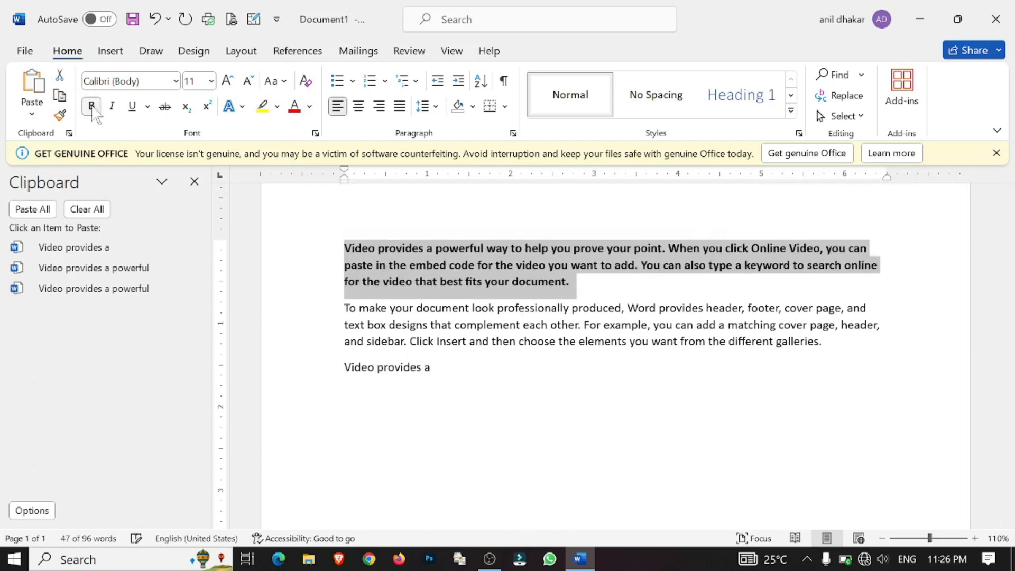
left_click(229, 108)
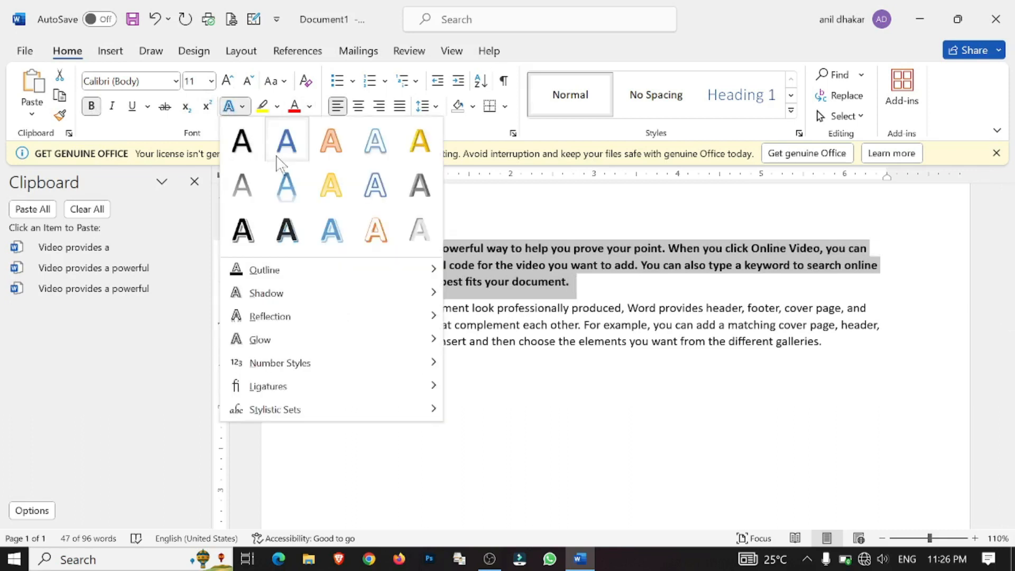
left_click(287, 233)
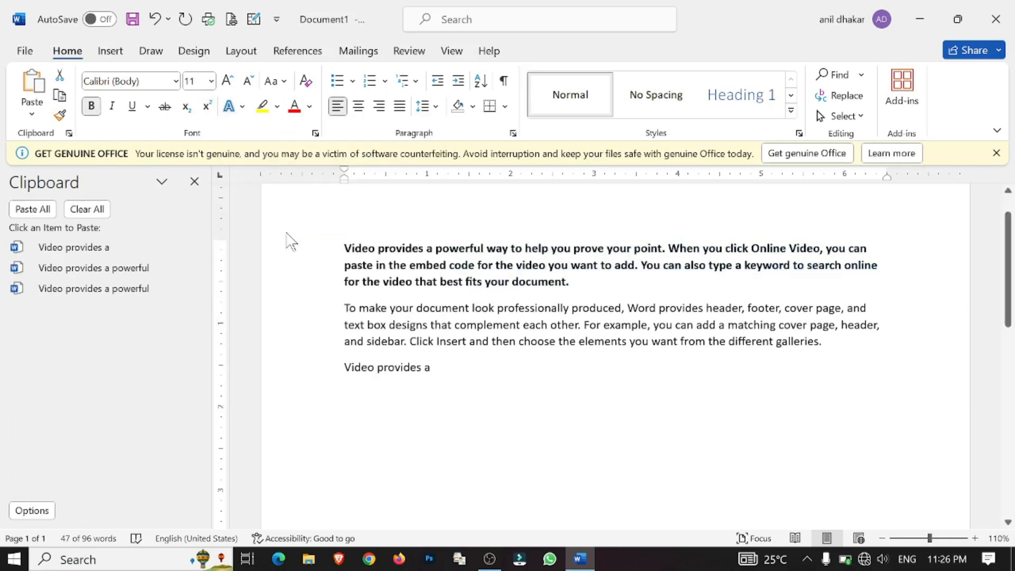
left_click(237, 107)
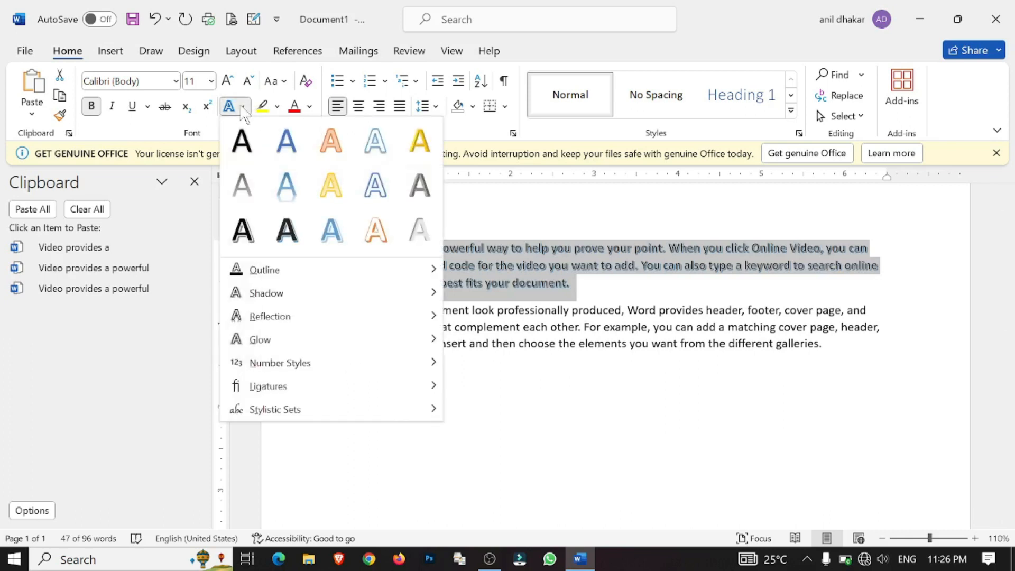
left_click(287, 232)
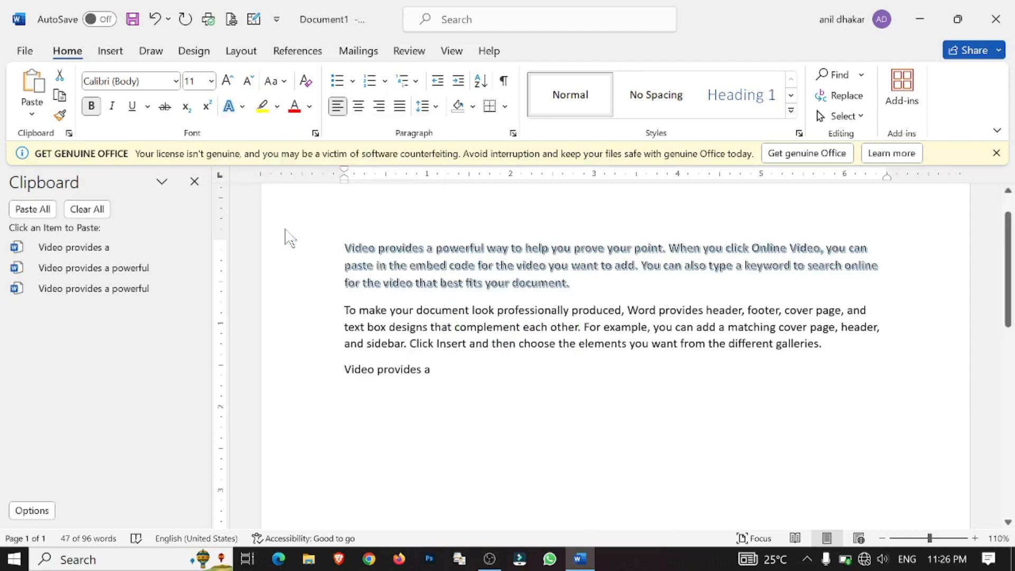
Step: Enlarge the first paragraph's font size to 20 and colour its text red
left_click(227, 81)
left_click(227, 80)
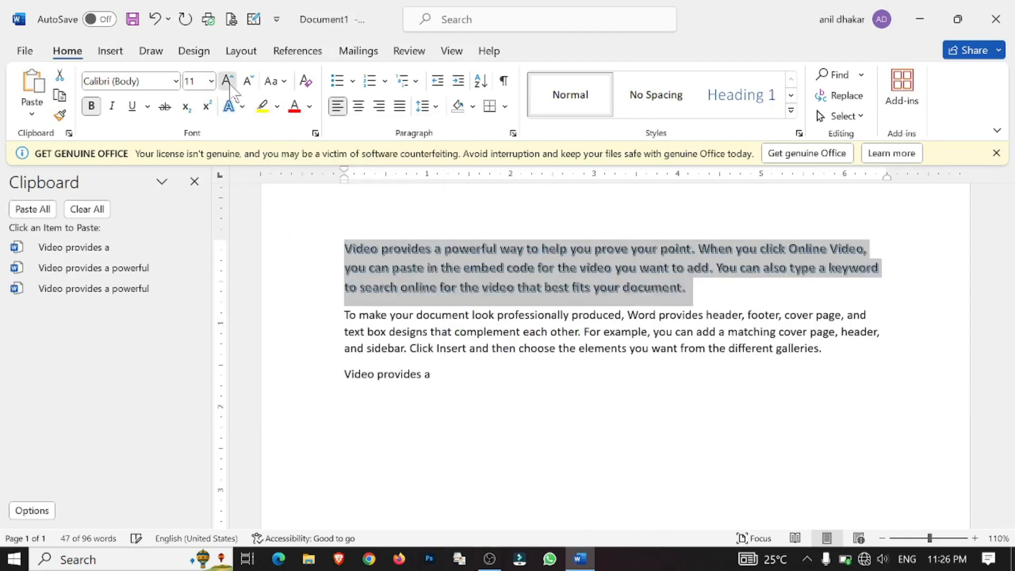
left_click(228, 81)
left_click(227, 81)
left_click(227, 80)
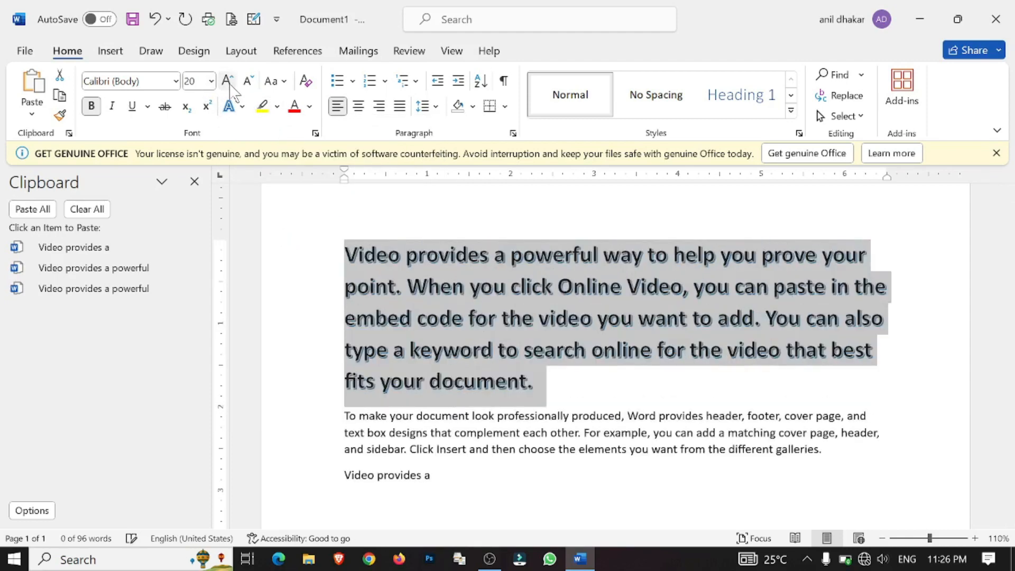
left_click(295, 108)
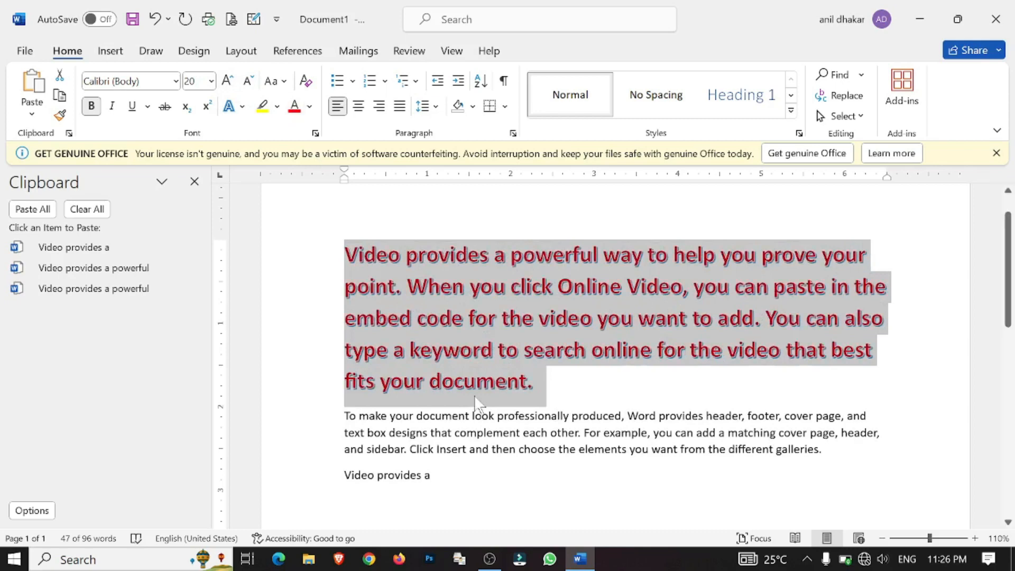
left_click(555, 405)
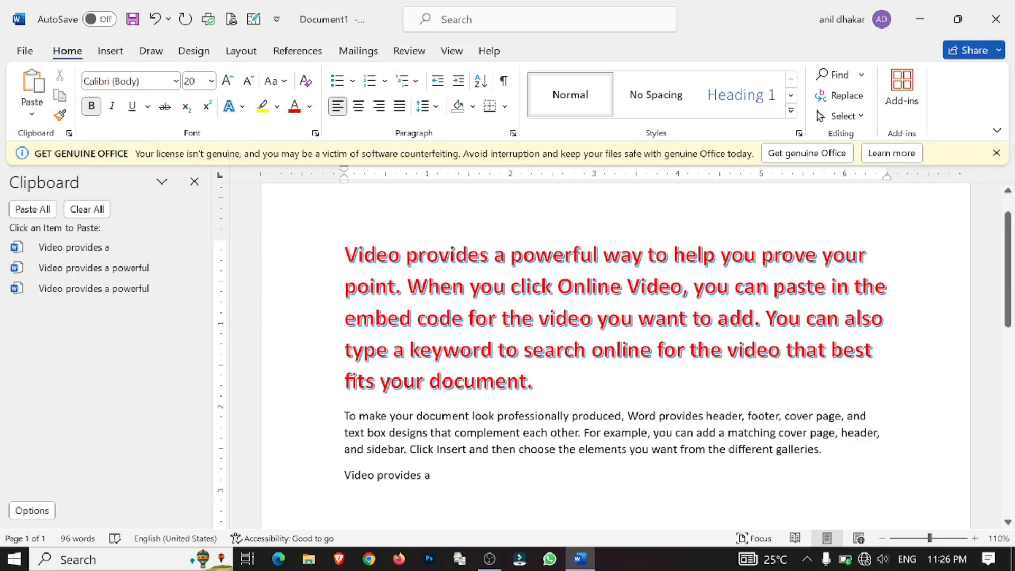
scroll(616, 338, "down", 1)
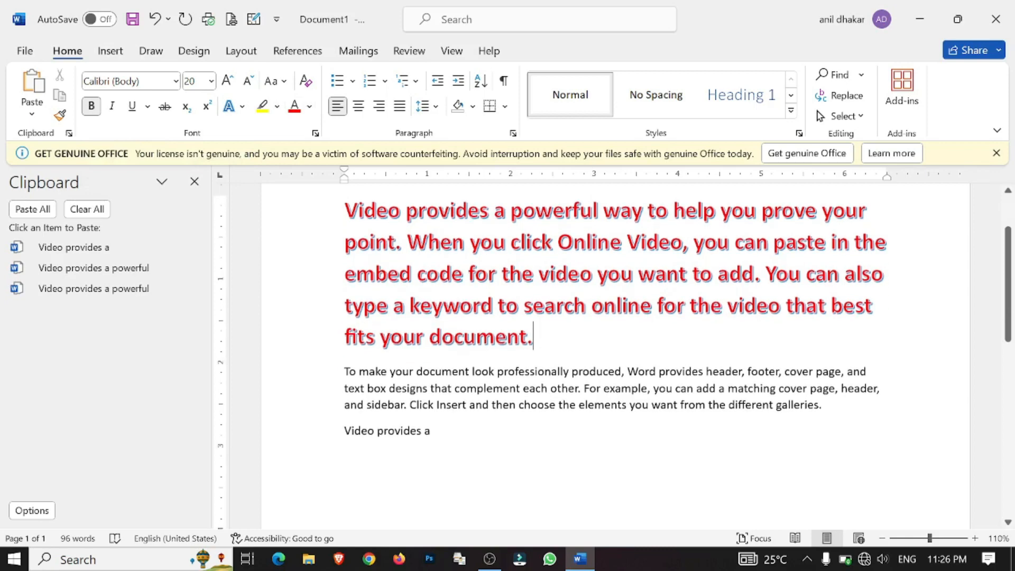
scroll(616, 338, "up", 1)
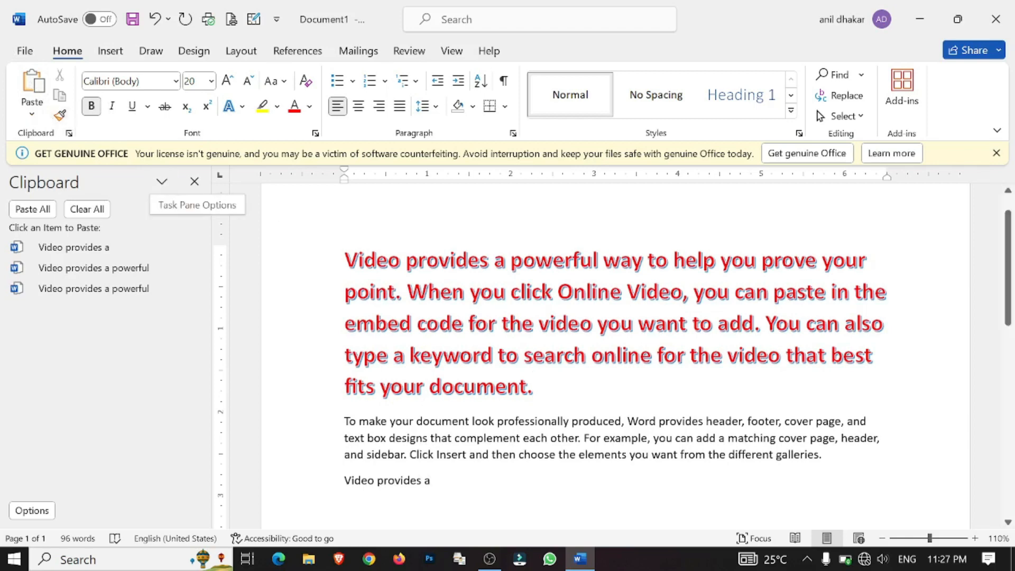
Step: Copy the first paragraph's formatting with Format Painter onto "To make your document" at the start of the second paragraph
left_click(376, 260)
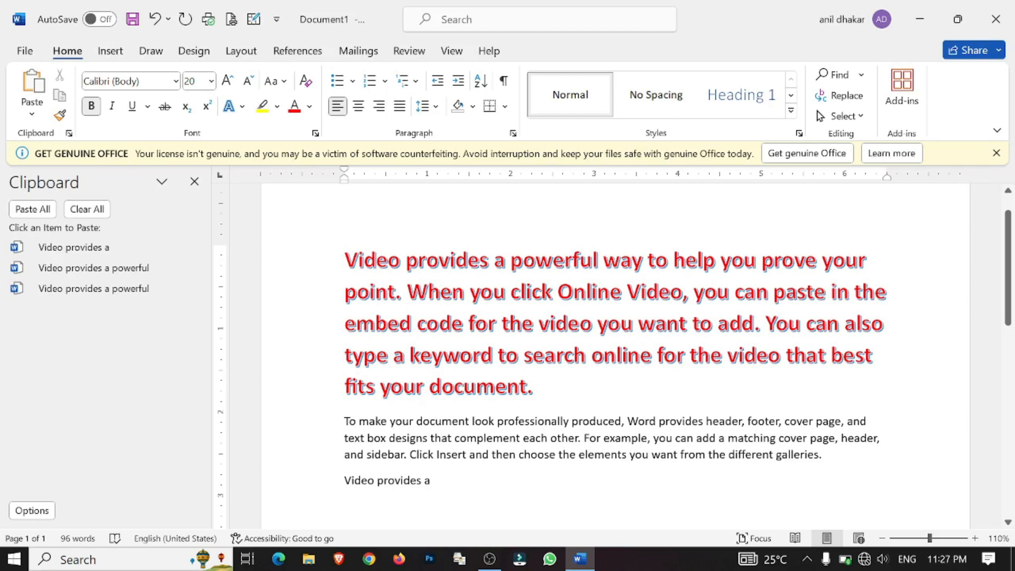
left_click(61, 116)
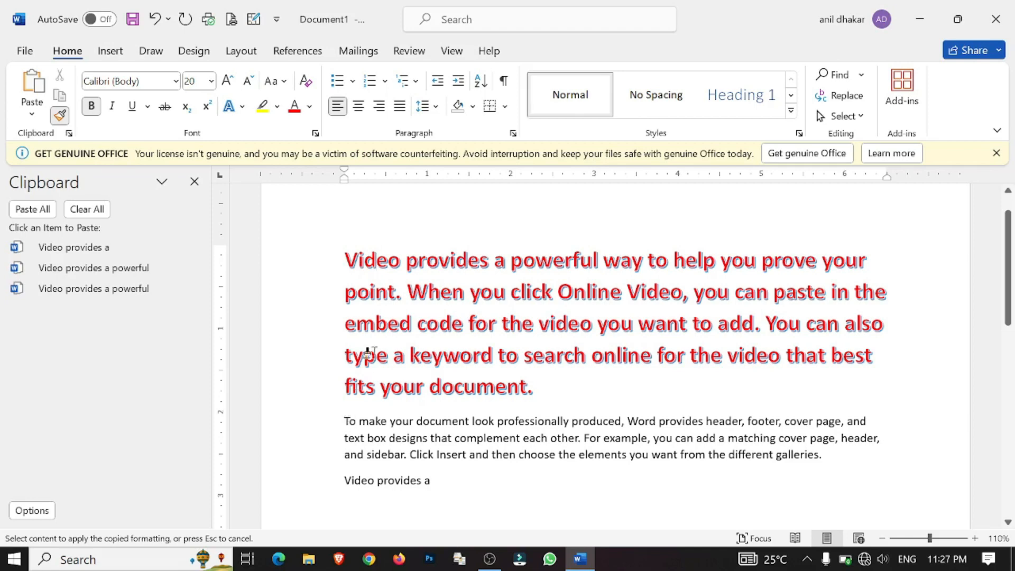
left_click(468, 264)
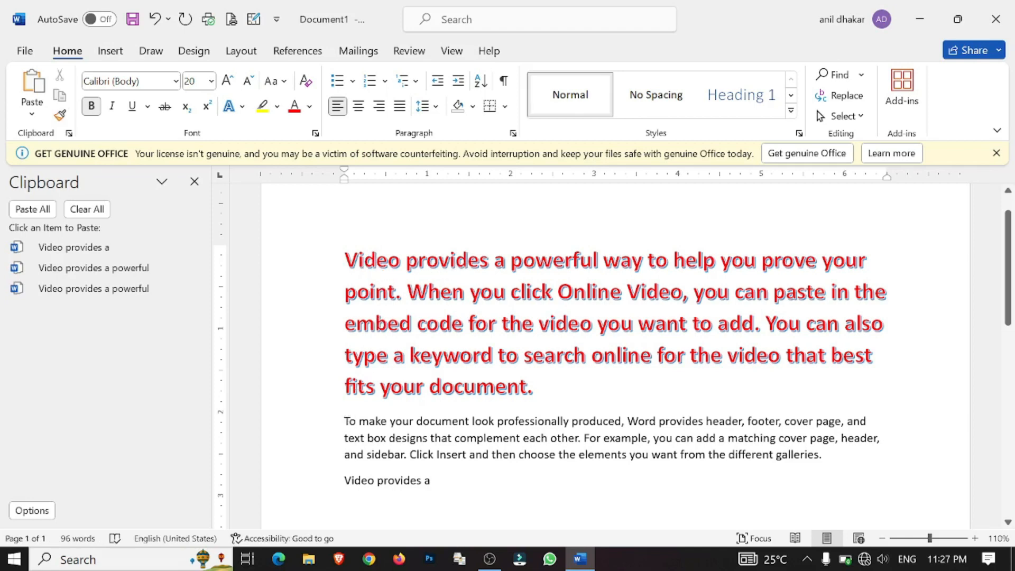
left_click(565, 260)
left_click(59, 115)
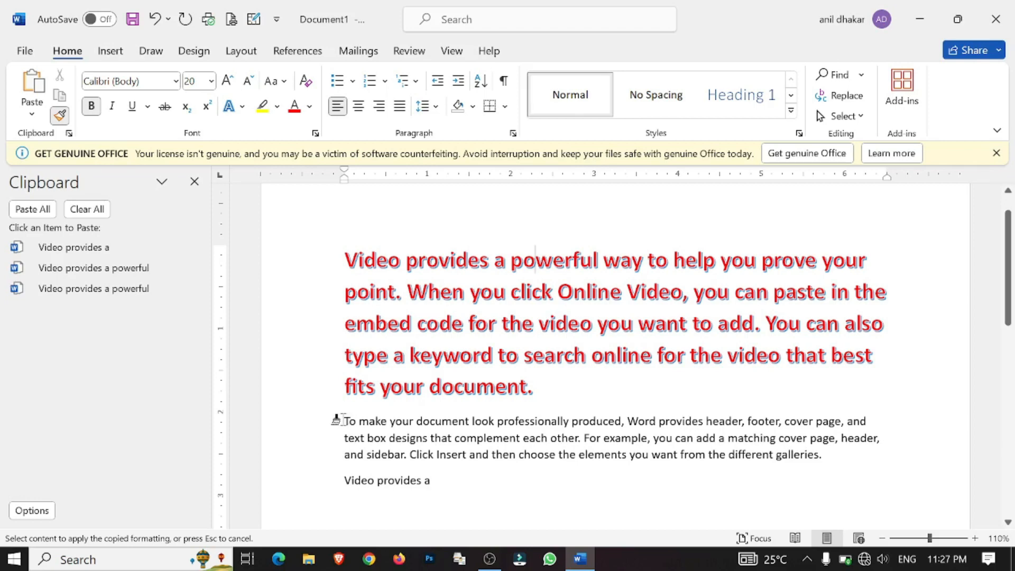
left_click_drag(342, 421, 441, 423)
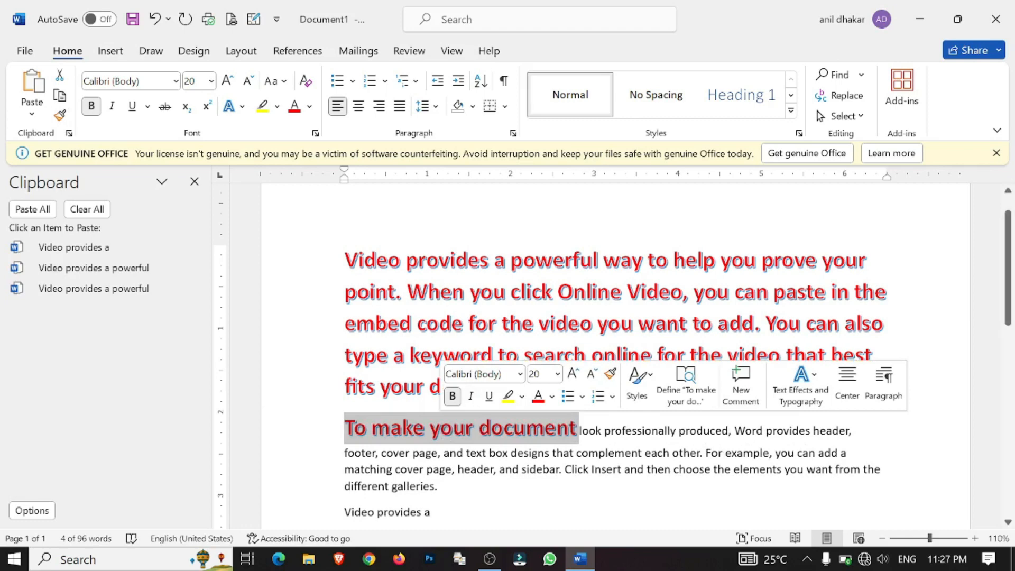
Step: Copy the formatting of "To make your document" with Format Painter onto the last line, "Video provides a"
left_click_drag(344, 512, 424, 512)
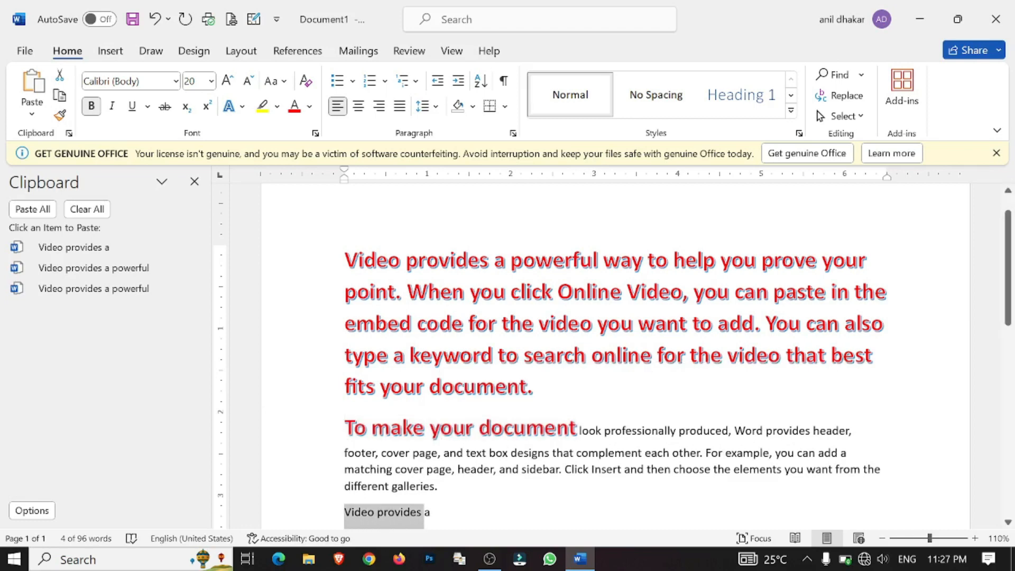
left_click(432, 513)
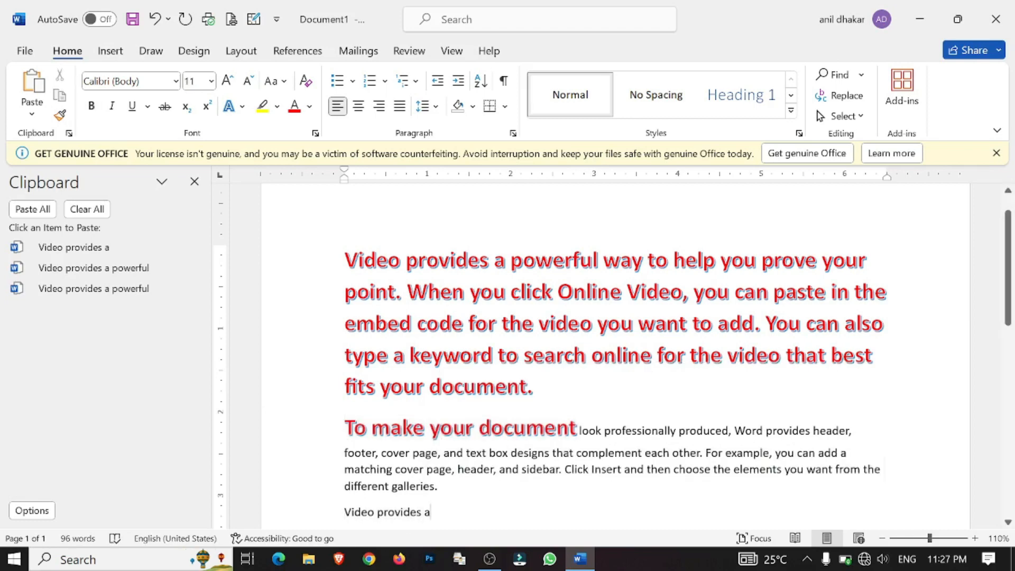
left_click(371, 428)
left_click(60, 115)
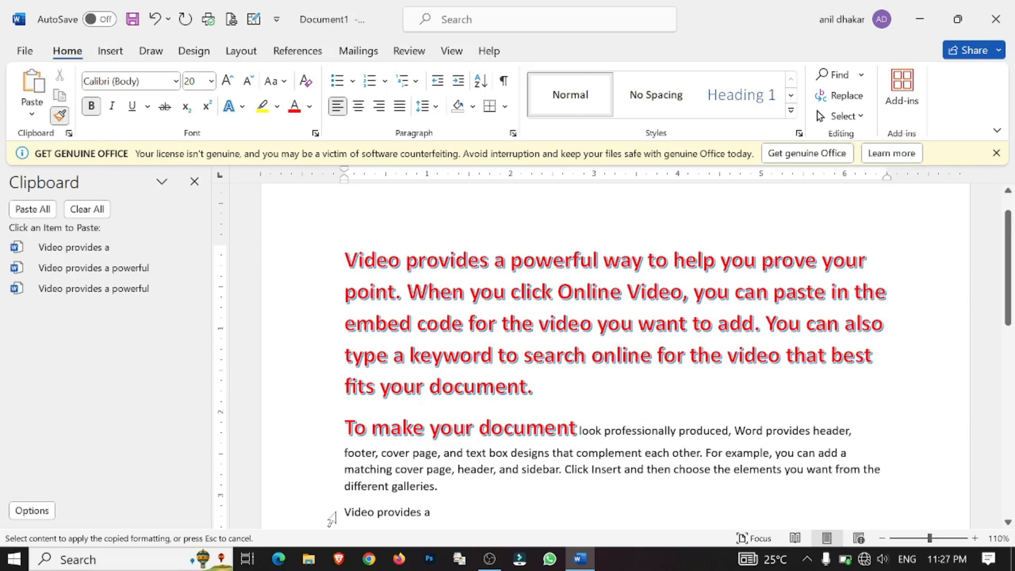
left_click_drag(341, 512, 433, 513)
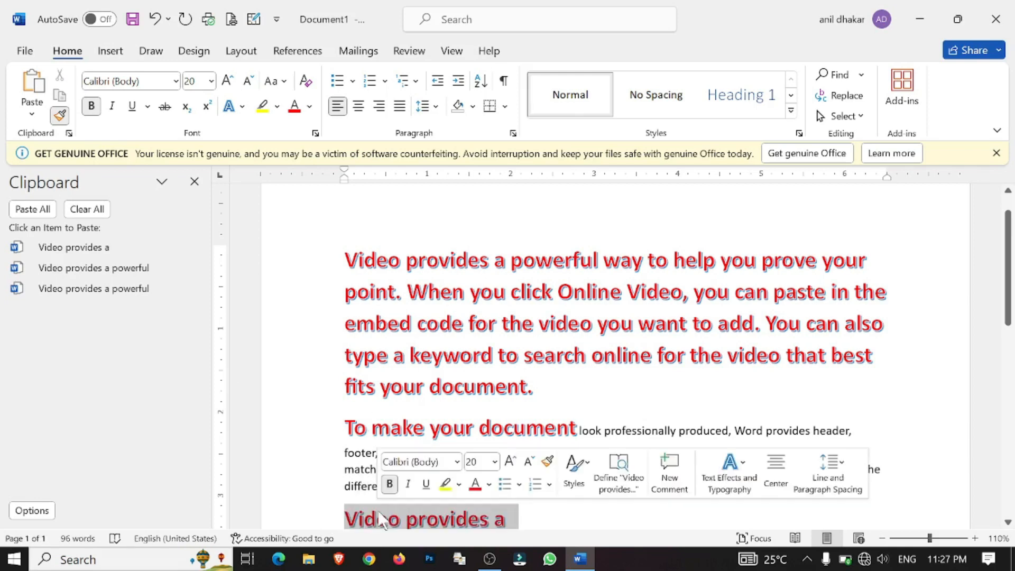
left_click(549, 517)
Step: Undo the formatting painted onto "Video provides a" and "To make your document", and place the cursor below the last line
scroll(549, 517, "down", 3)
scroll(613, 360, "down", 3)
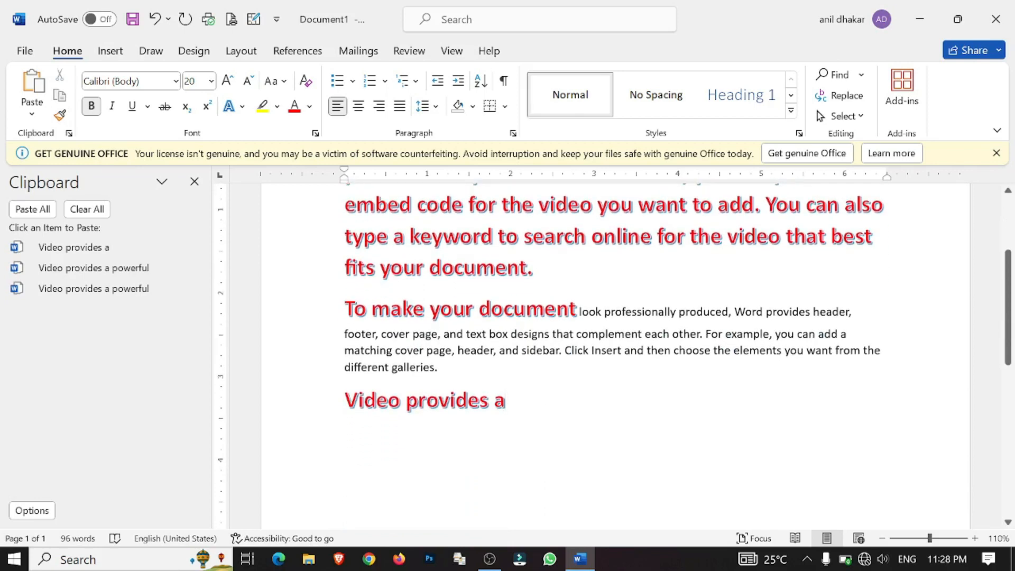
key("ctrl+z")
key("ctrl+z")
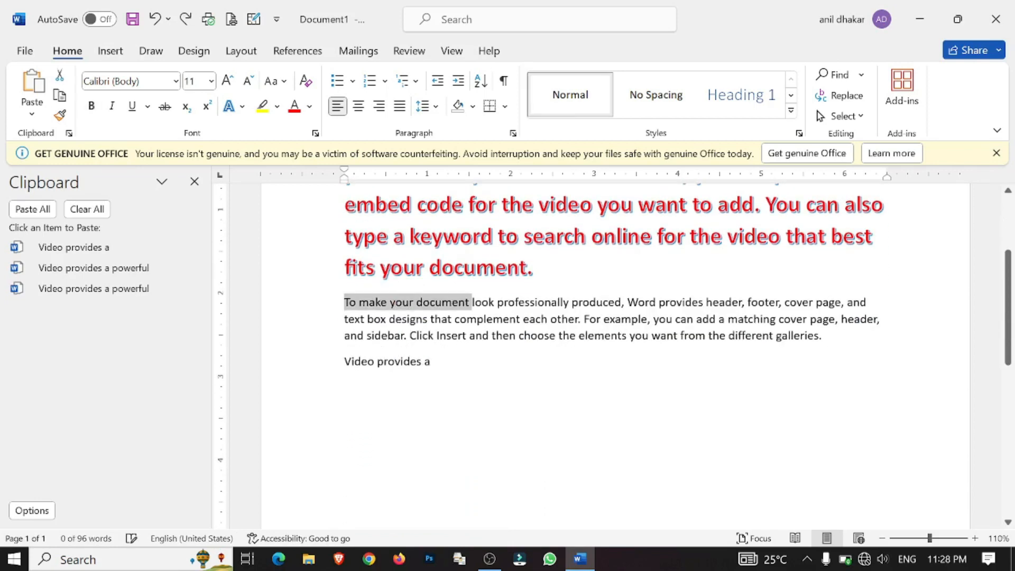
left_click(346, 387)
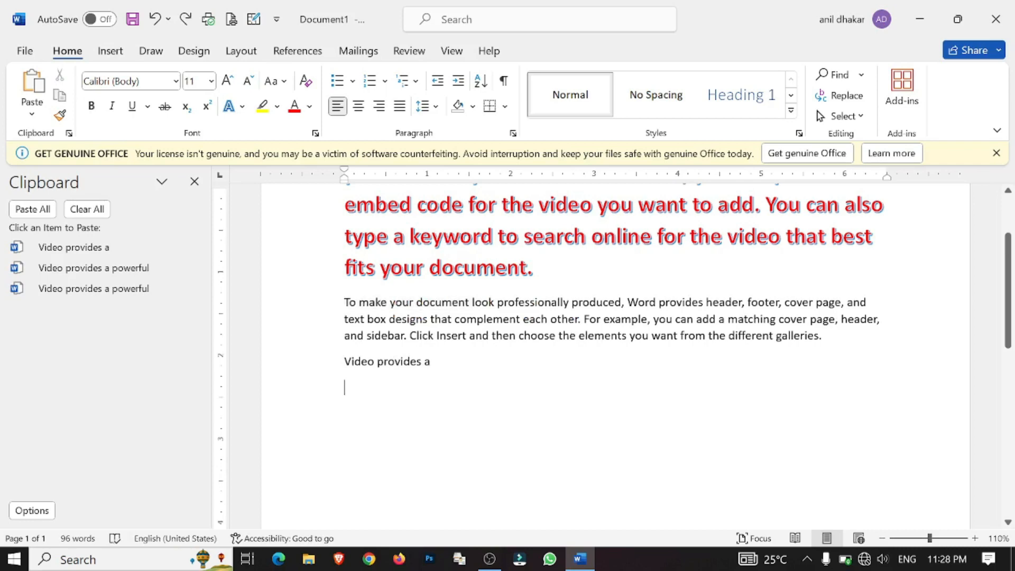
Step: Change the whole first paragraph's font colour to the standard green and clear the selection
scroll(614, 349, "up", 5)
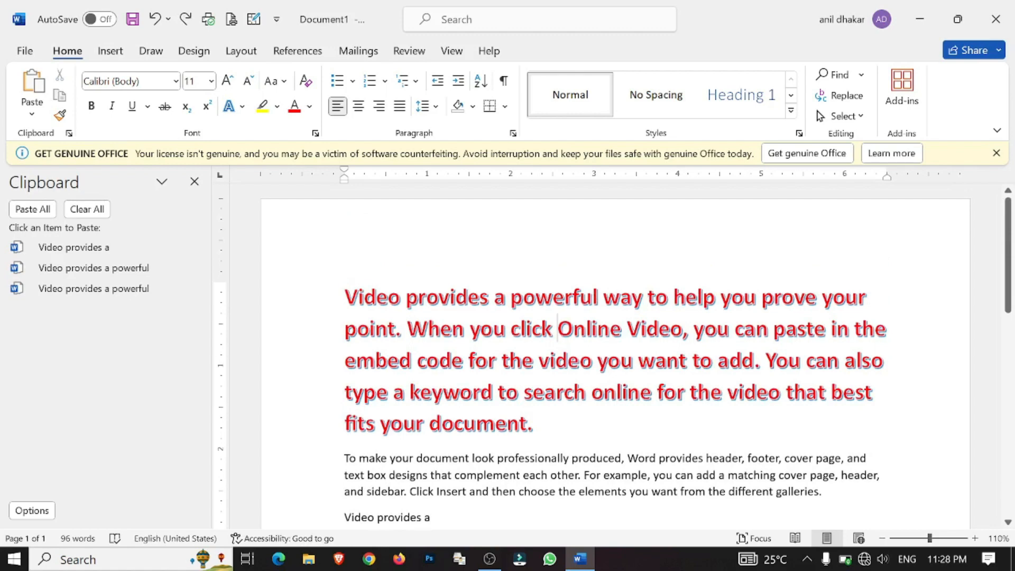
left_click(557, 329)
left_click_drag(535, 424, 341, 294)
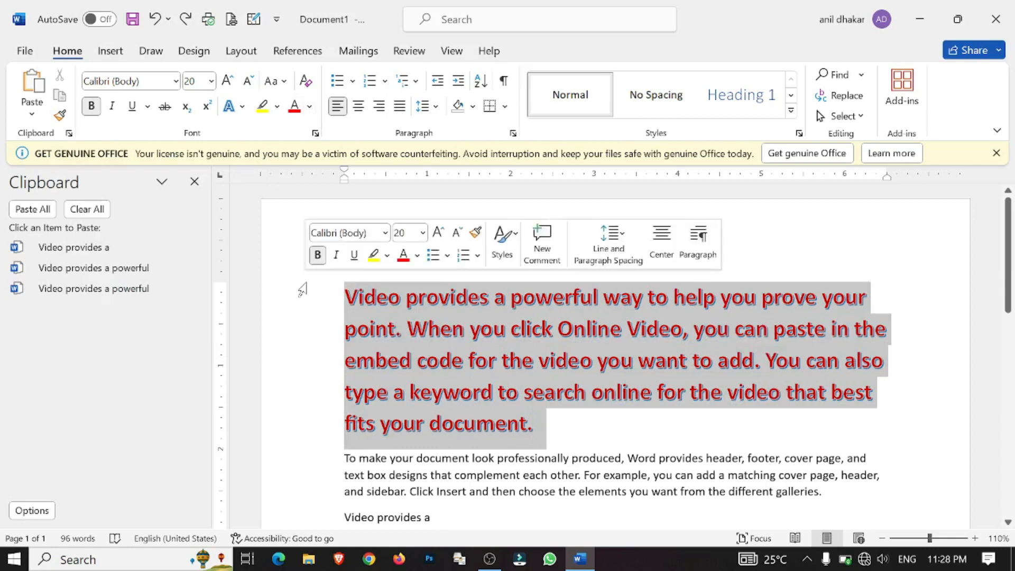
left_click(310, 107)
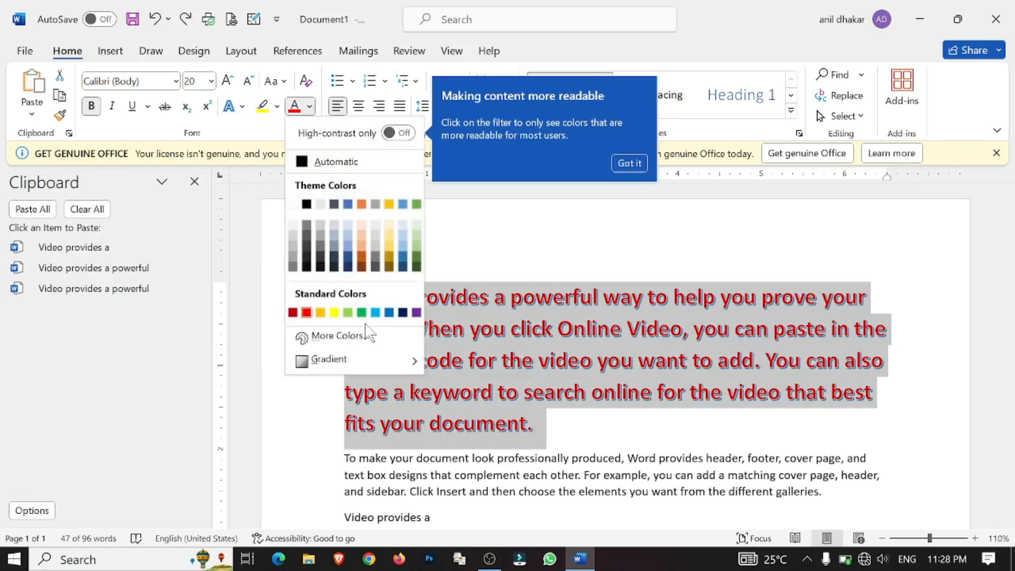
left_click(361, 312)
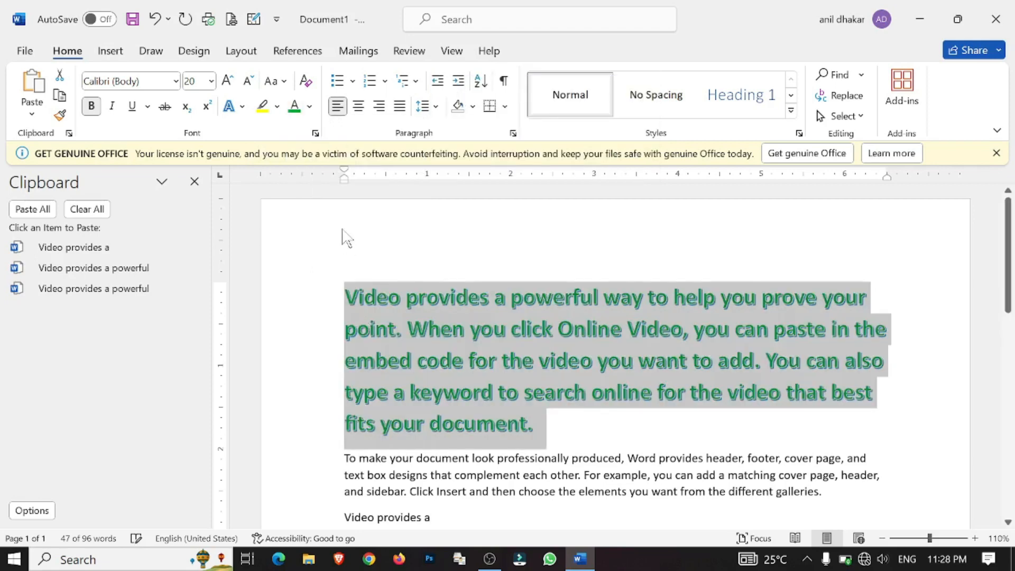
left_click(572, 457)
scroll(572, 457, "down", 2)
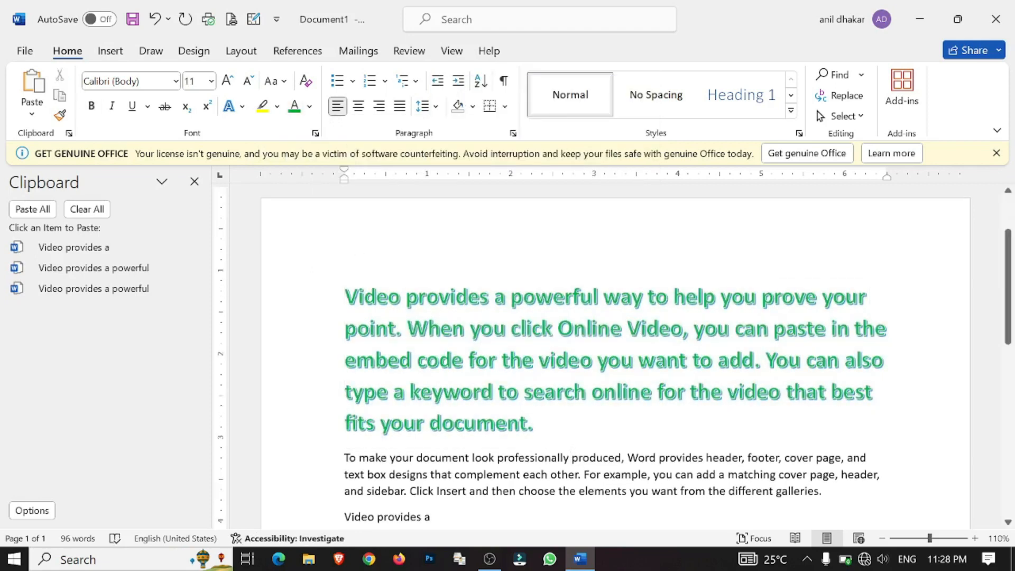
Step: Copy the first paragraph's formatting onto the last line, "Video provides a", and clear the selection
left_click(493, 235)
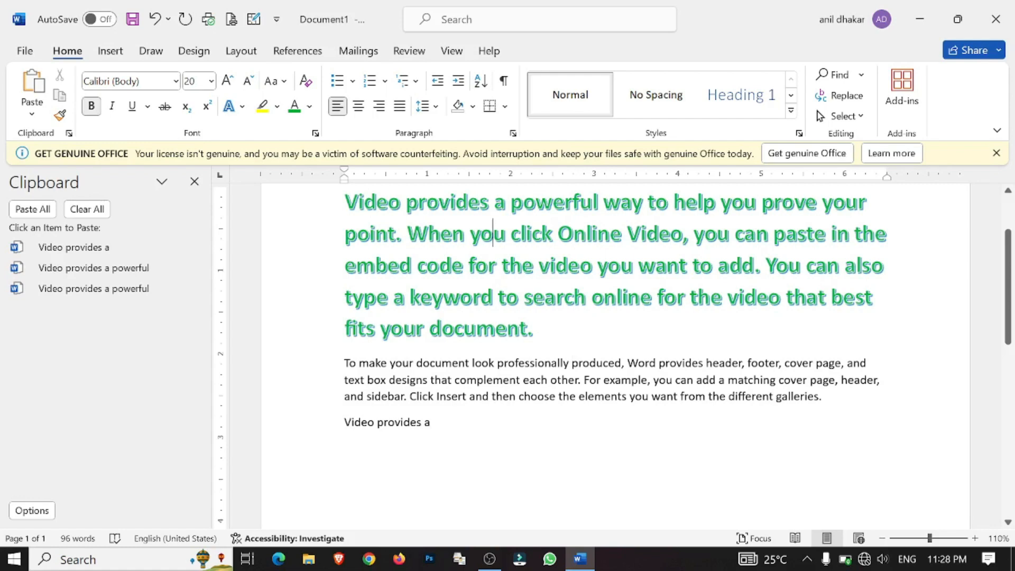
left_click_drag(438, 424, 347, 423)
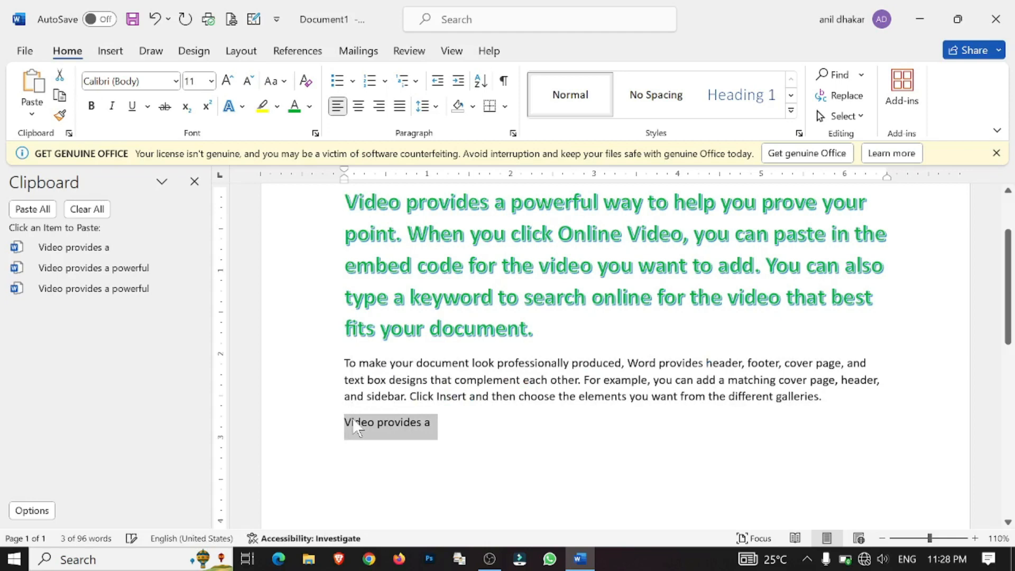
key("ctrl+shift+v")
left_click(499, 437)
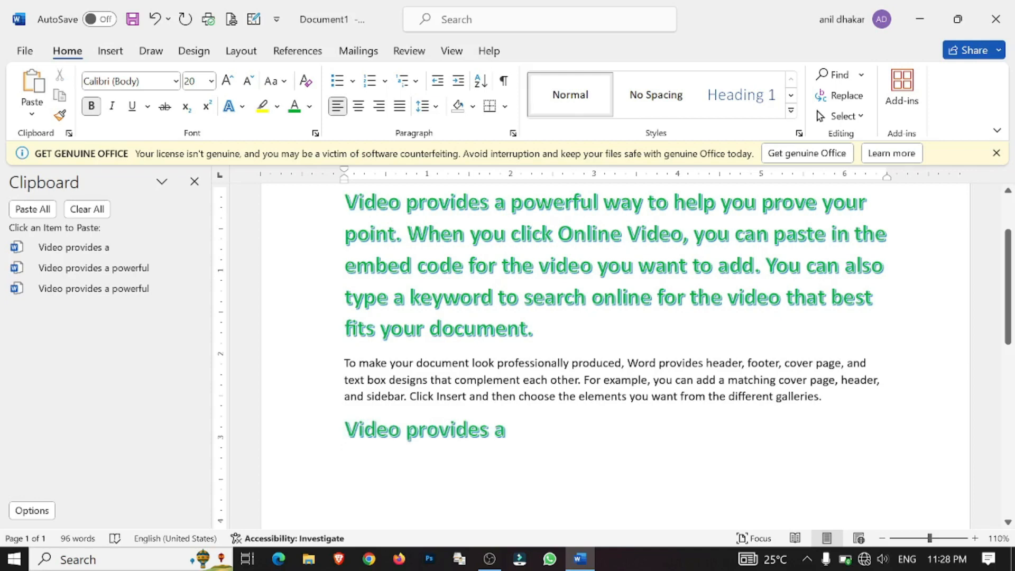
Step: Copy "fits your document." from the end of the first paragraph to the clipboard
left_click_drag(533, 329, 348, 331)
key("ctrl+c")
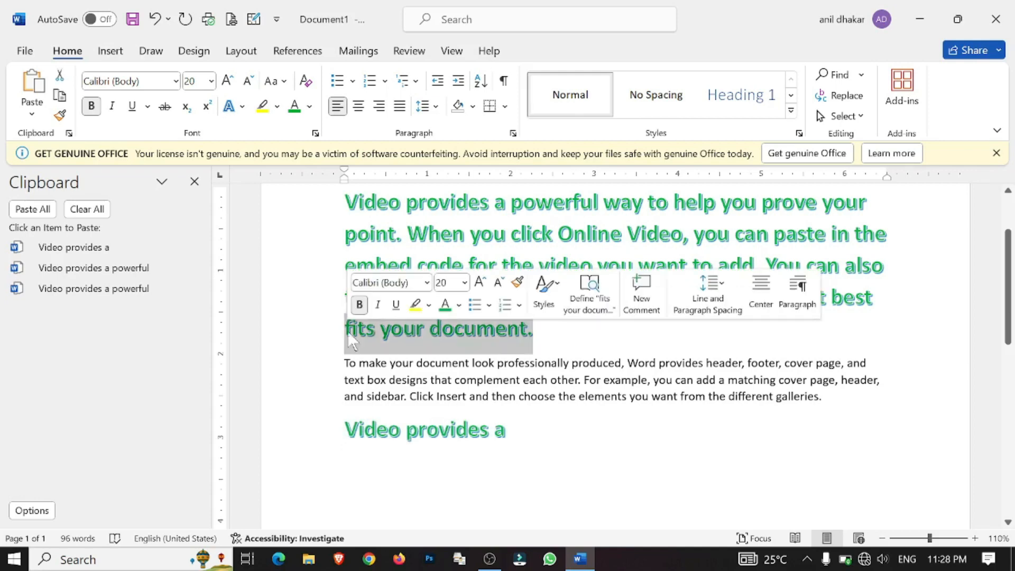
left_click(60, 96)
Step: Delete the last line, "Video provides a", leaving the cursor on the empty line below the second paragraph
scroll(194, 182, "down", 3)
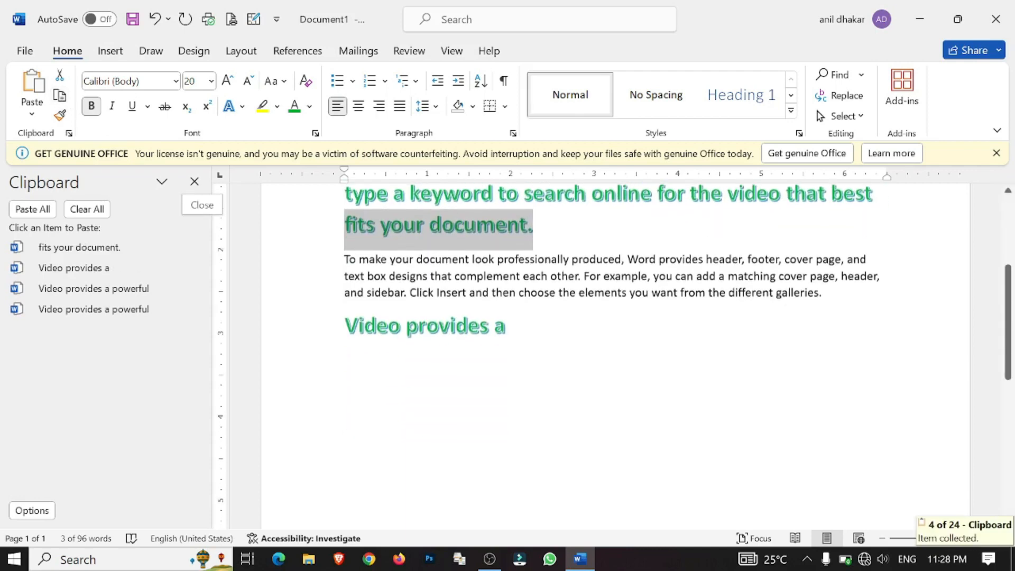
left_click_drag(519, 341, 356, 349)
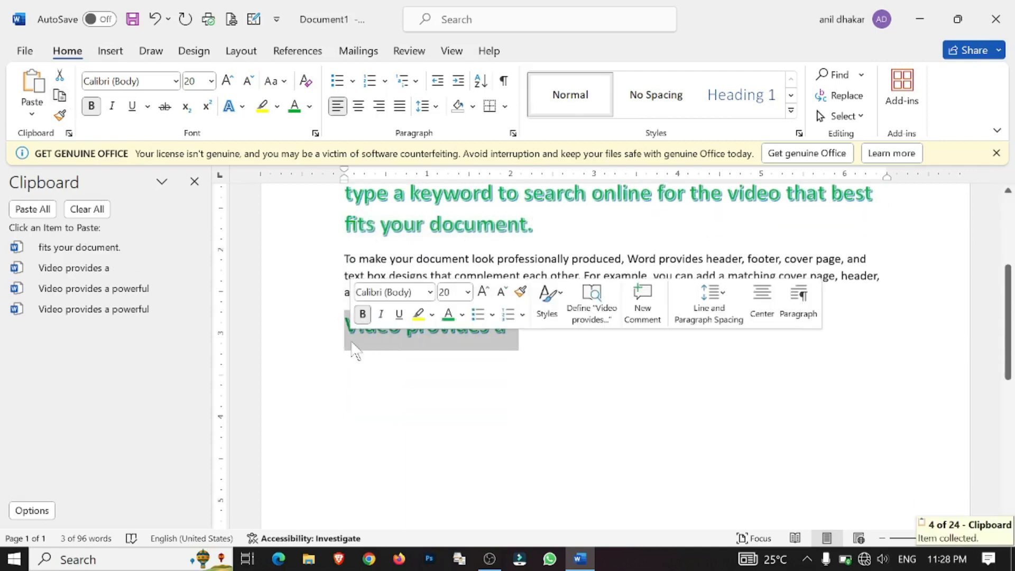
key("Delete")
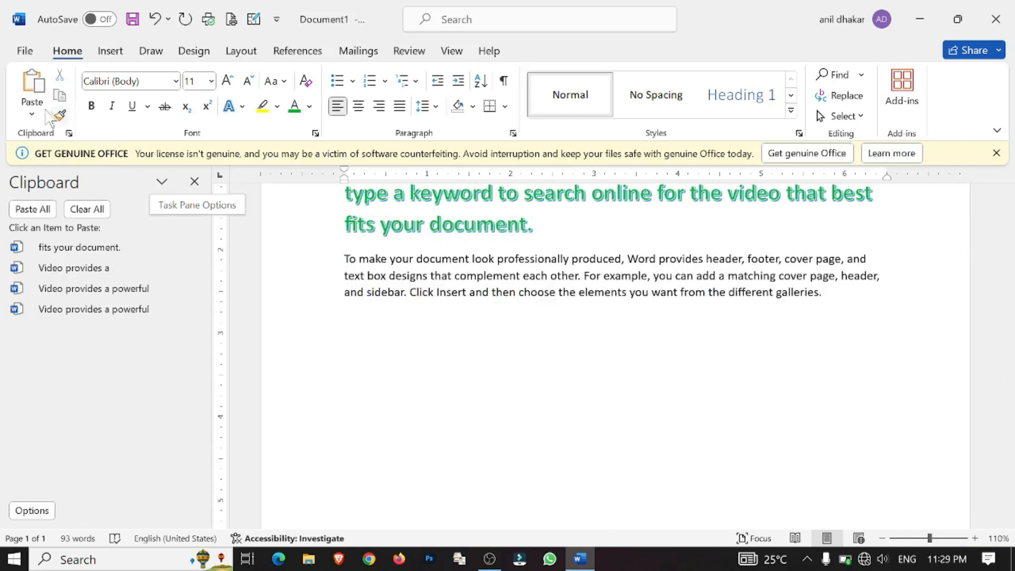
Step: Paste "fits your document." below the second paragraph twice, first keeping source formatting and the second time with Merge Formatting
left_click(32, 115)
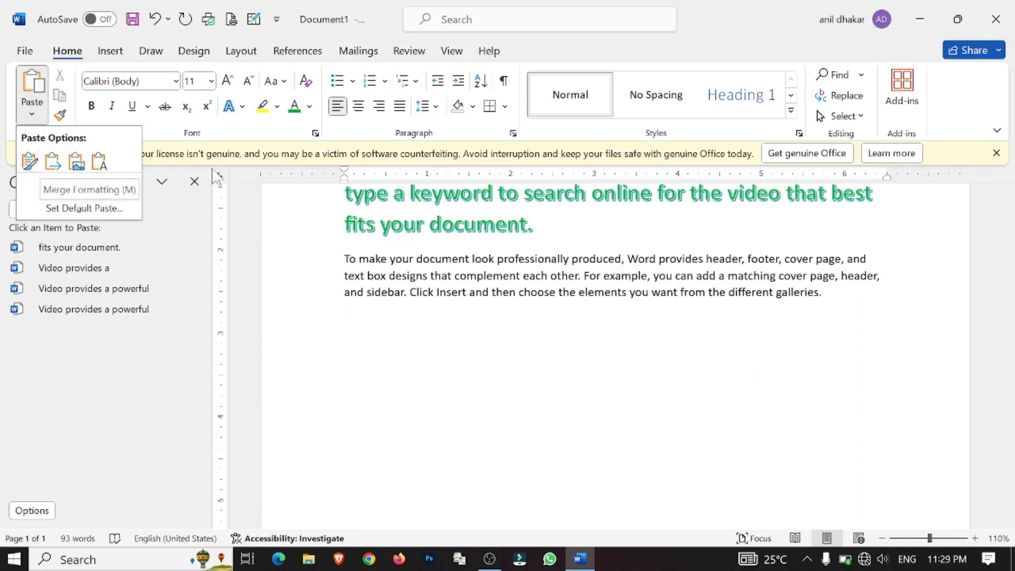
left_click(28, 161)
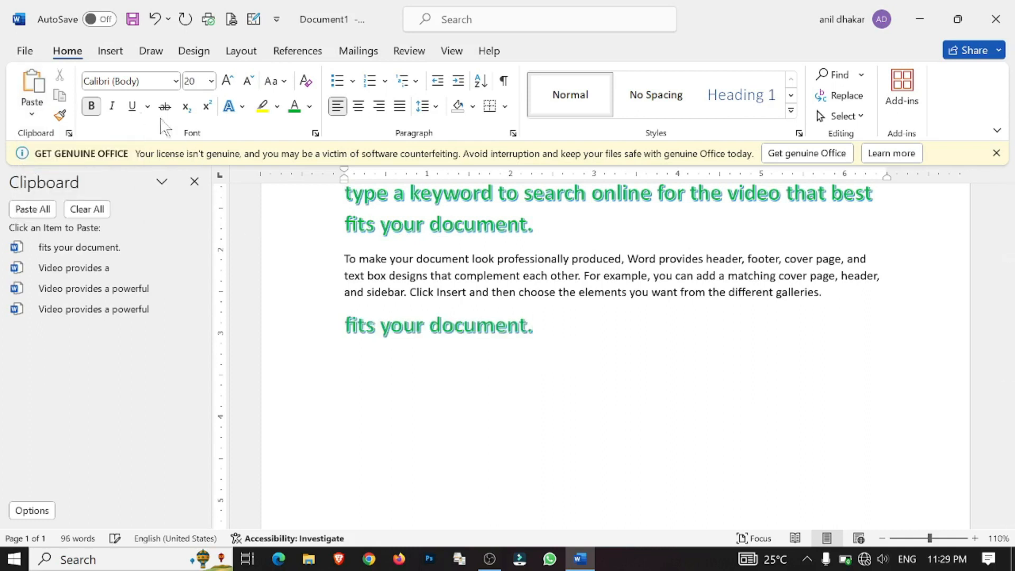
left_click(32, 113)
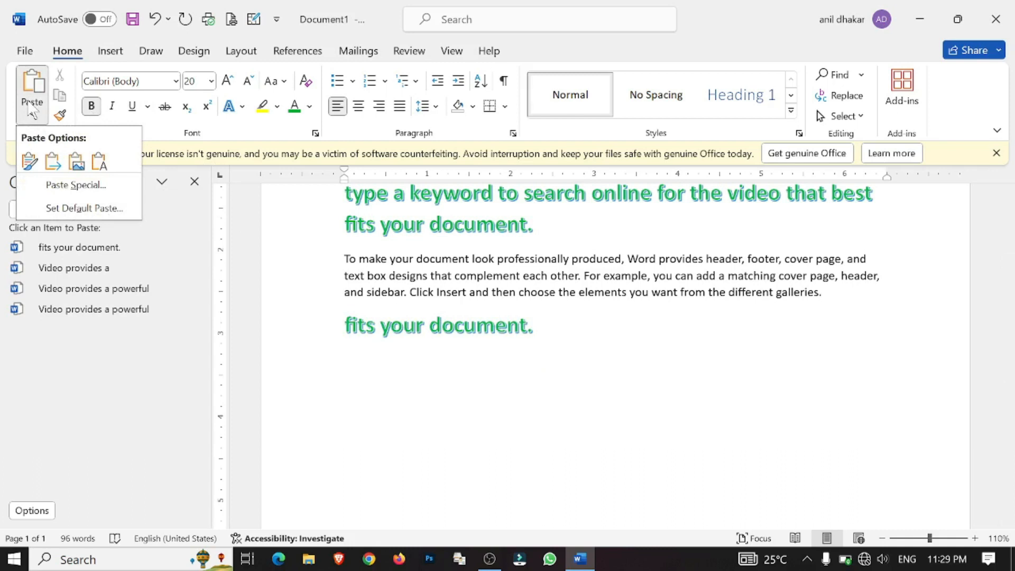
left_click(52, 162)
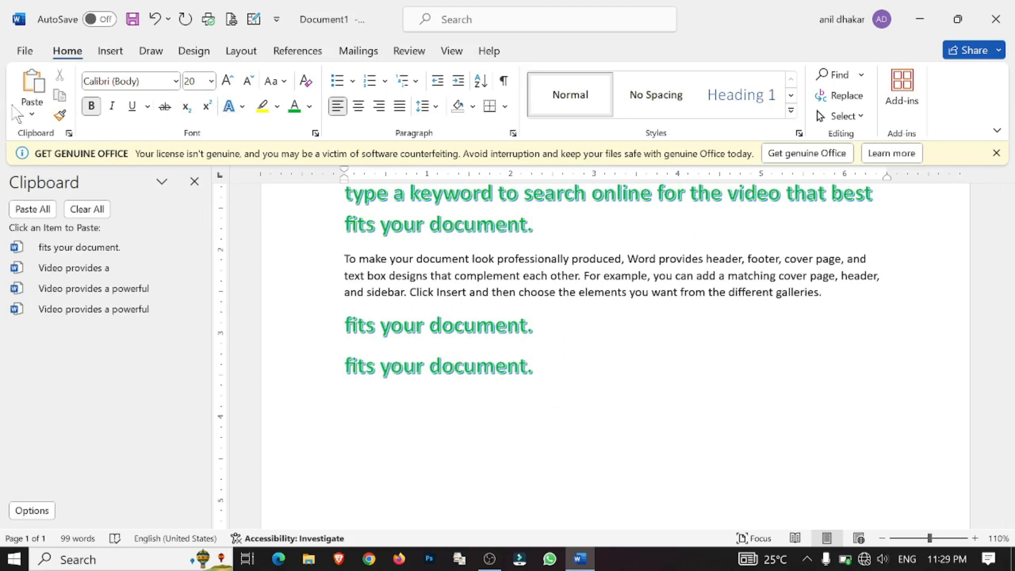
Step: Paste "fits your document." below the existing copies once as a picture and once as text only
left_click(32, 113)
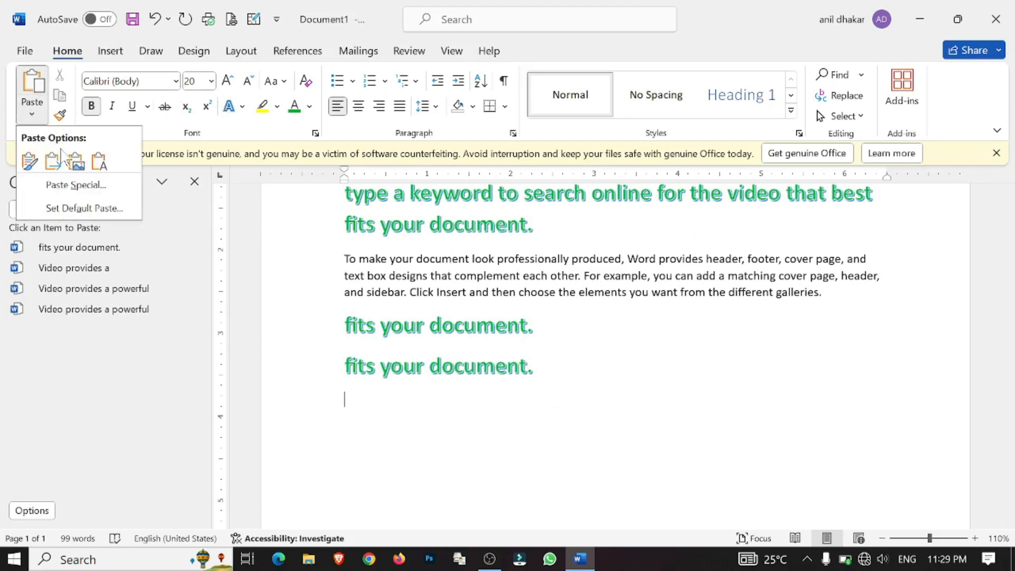
left_click(75, 159)
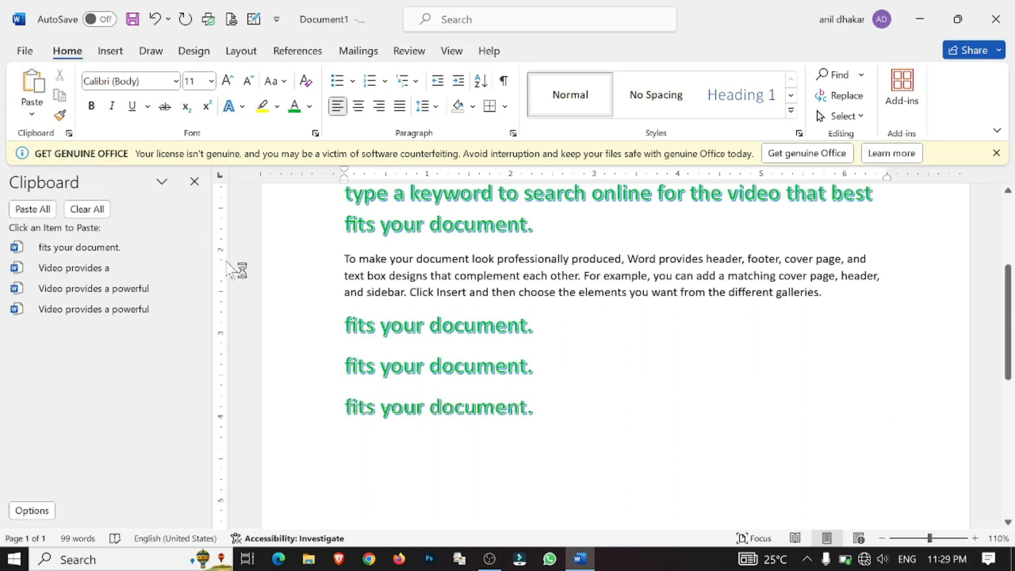
left_click(31, 112)
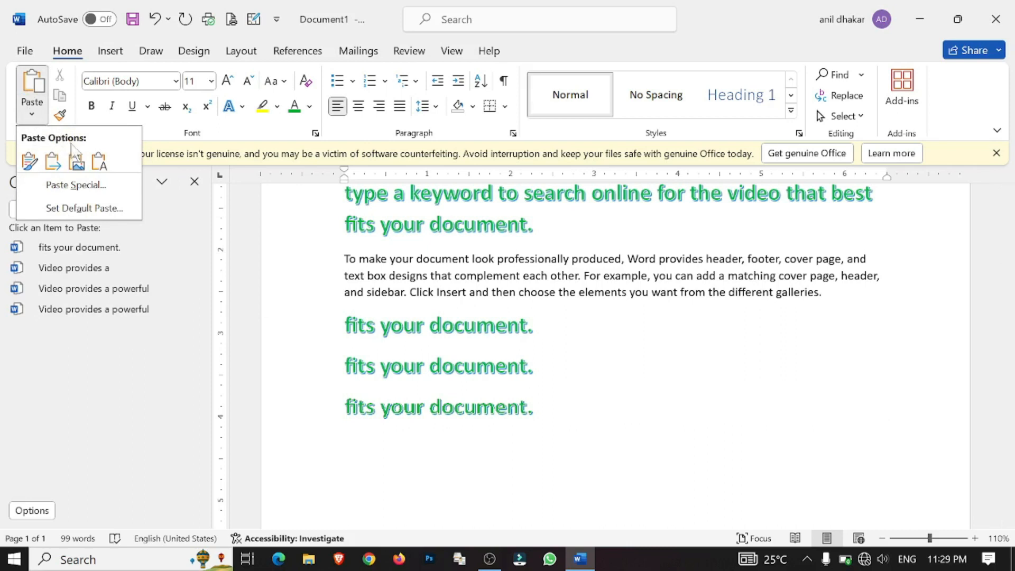
left_click(101, 163)
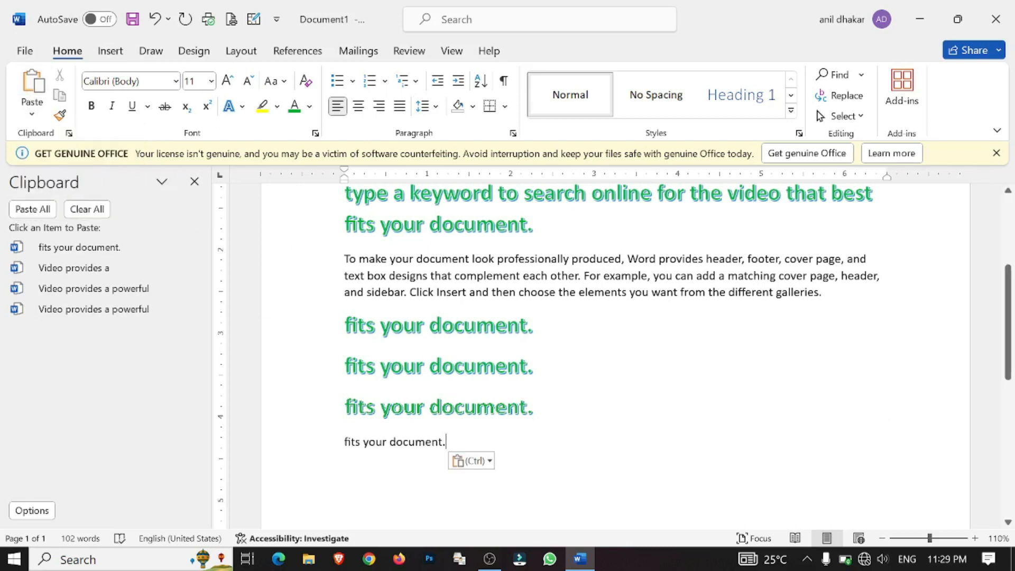
left_click(22, 120)
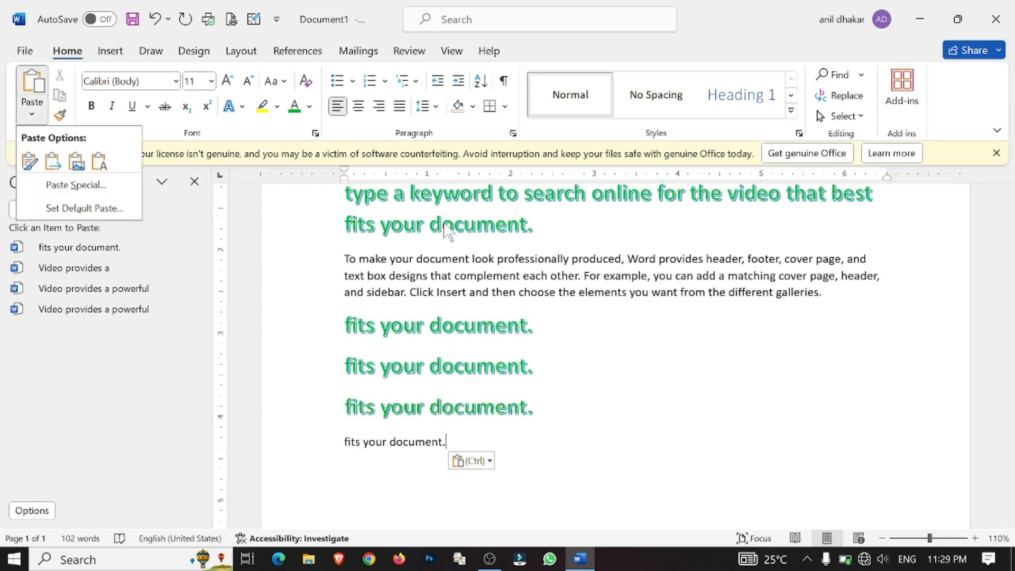
key("Escape")
left_click(442, 325)
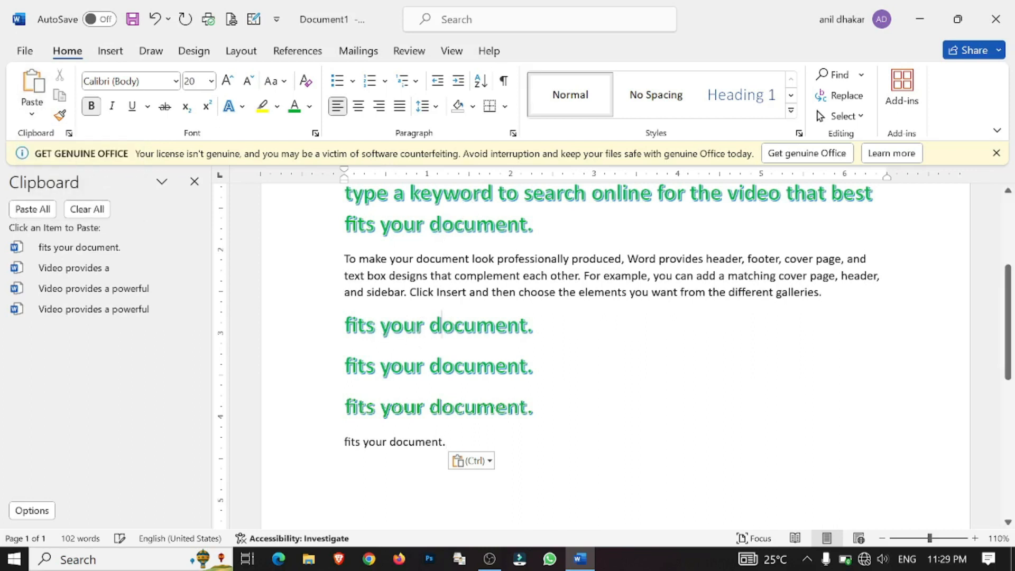
left_click(32, 114)
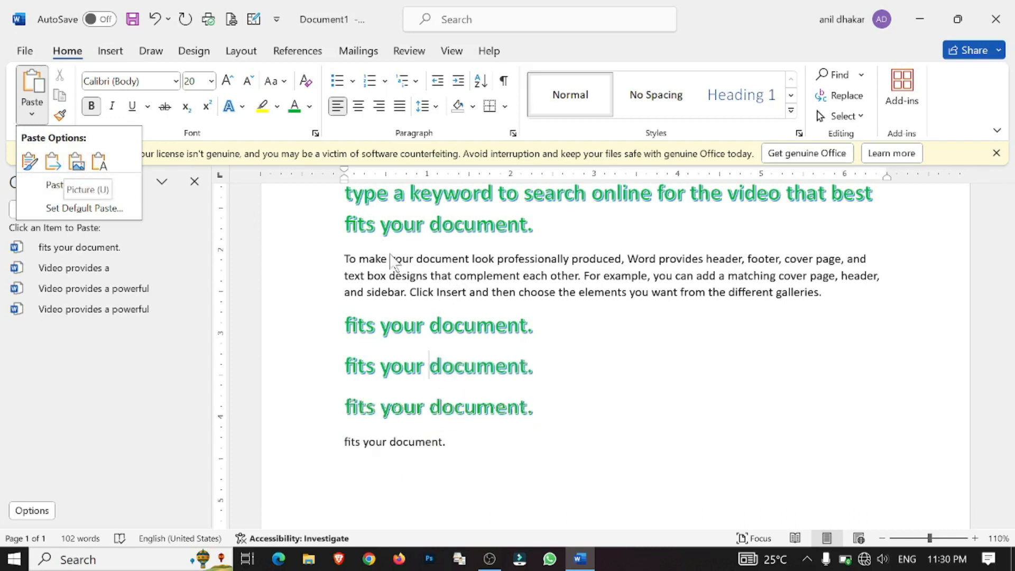
left_click(422, 401)
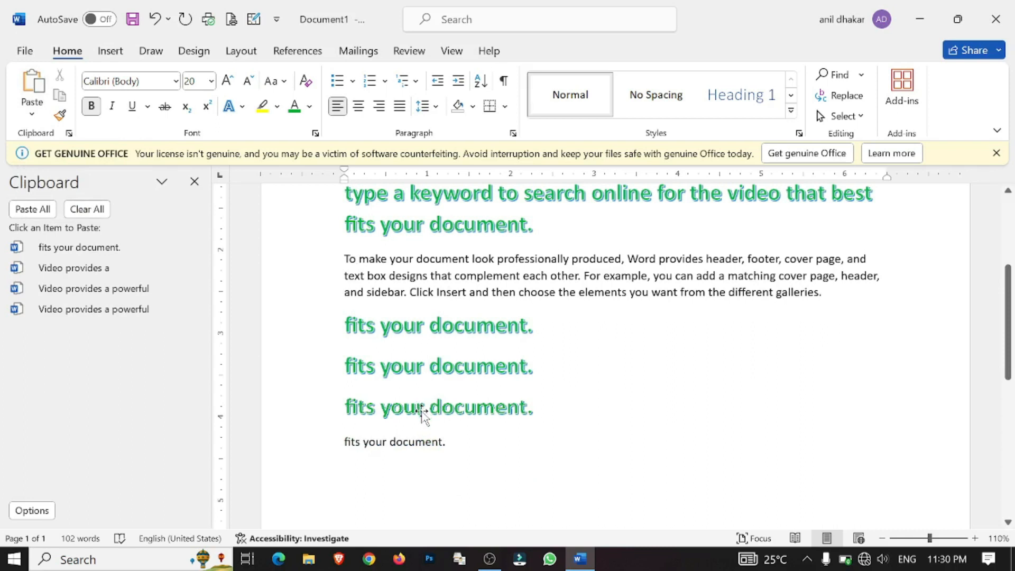
Step: Select the copy of "fits your document." pasted as a picture and move it slightly upward, closer to the line above
left_click(422, 411)
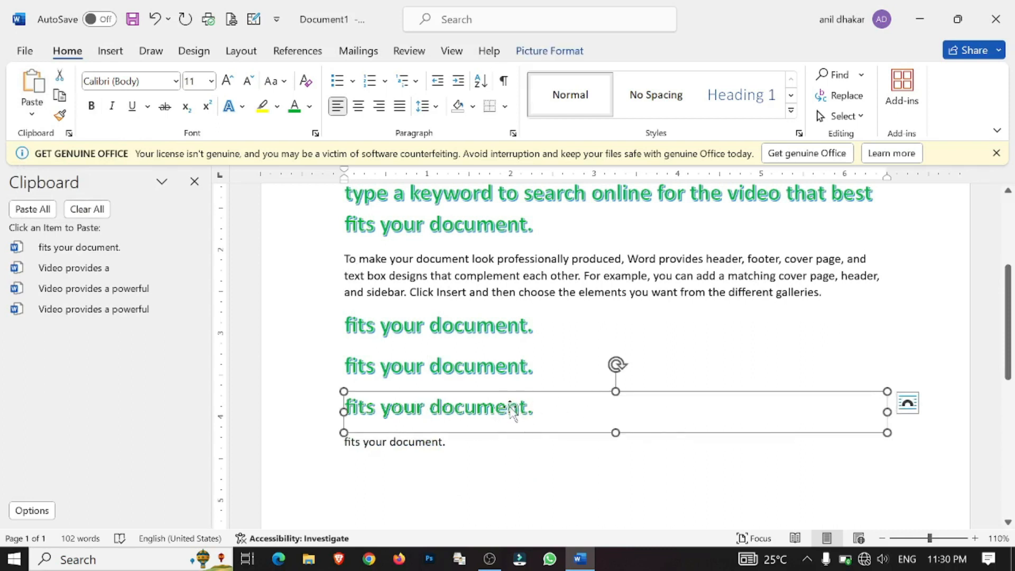
double_click(483, 410)
left_click_drag(482, 408, 553, 402)
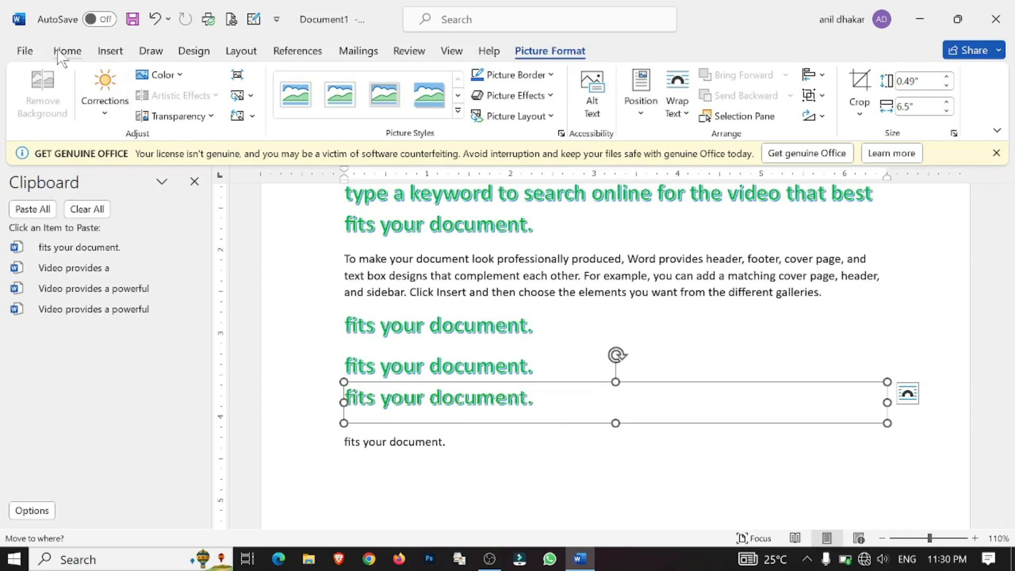
Step: Examine the Paste Special formats from Microsoft Word Document Object to Unformatted Unicode Text, switch to Paste link, and cancel without pasting
left_click(63, 52)
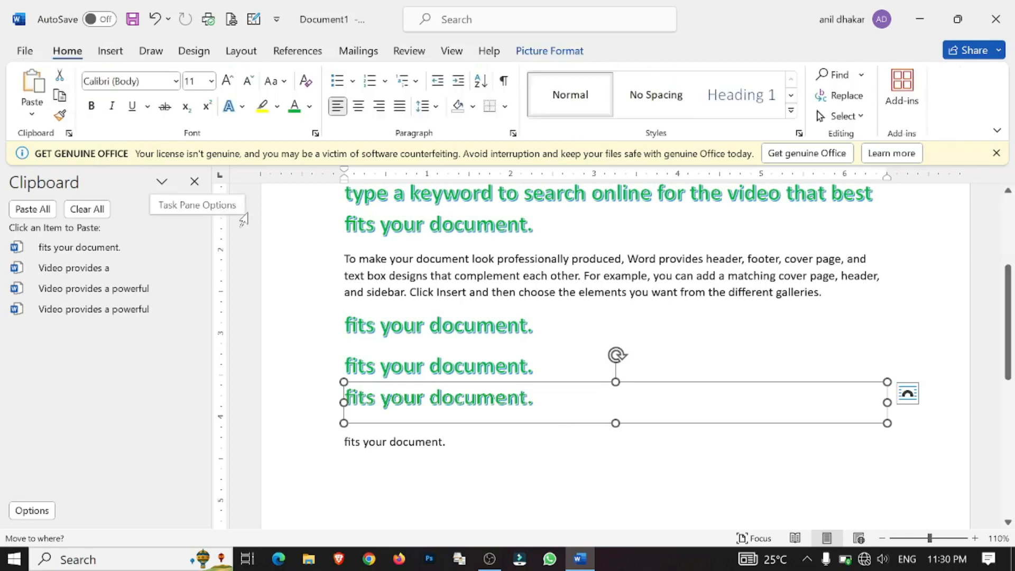
left_click(32, 114)
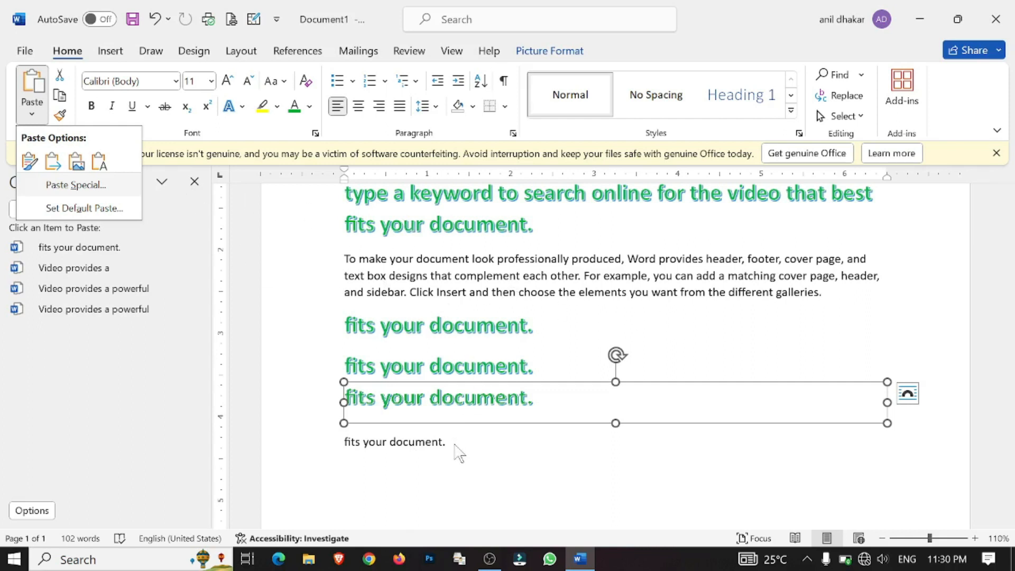
left_click(83, 185)
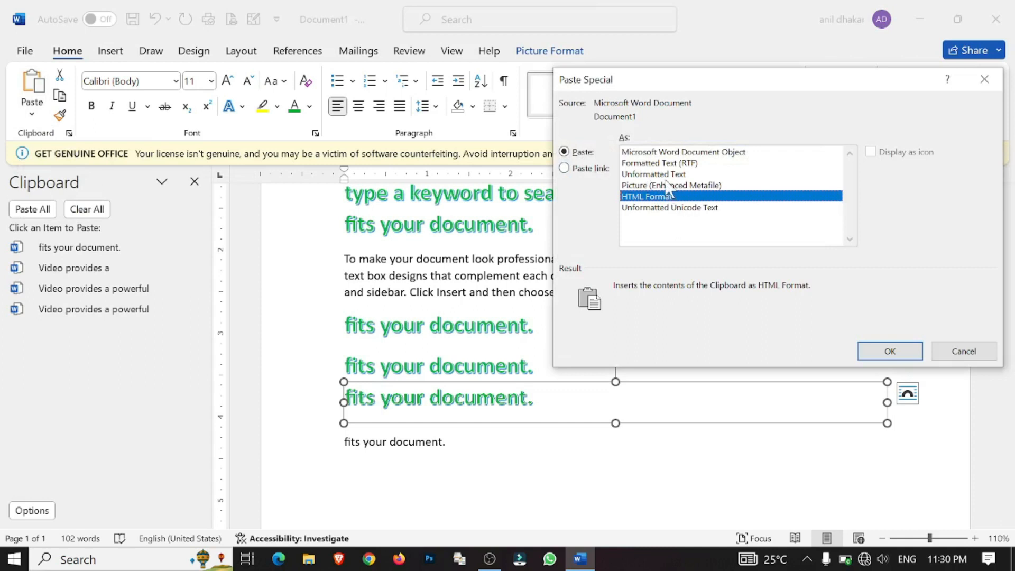
left_click(653, 153)
left_click(654, 162)
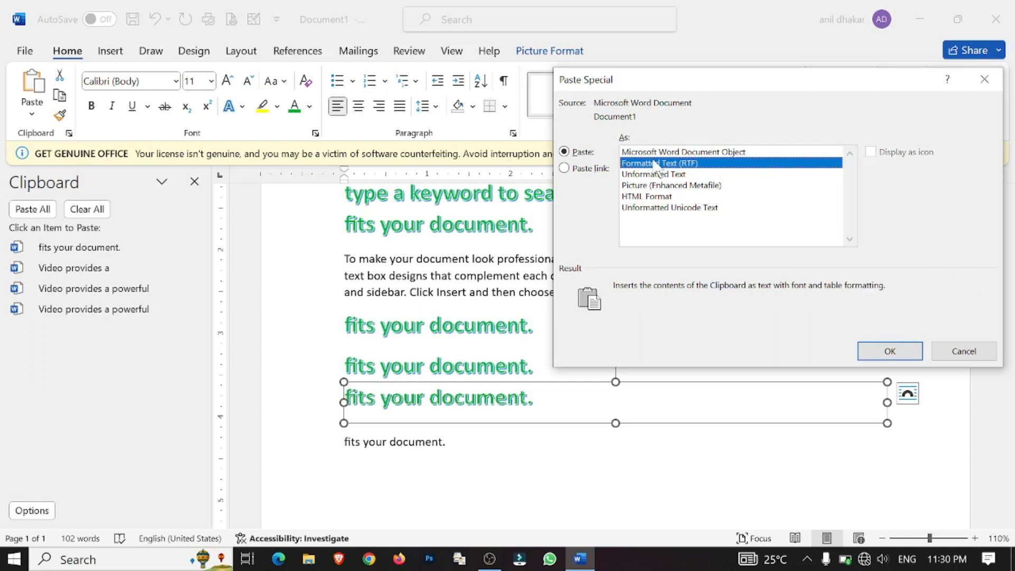
left_click(656, 174)
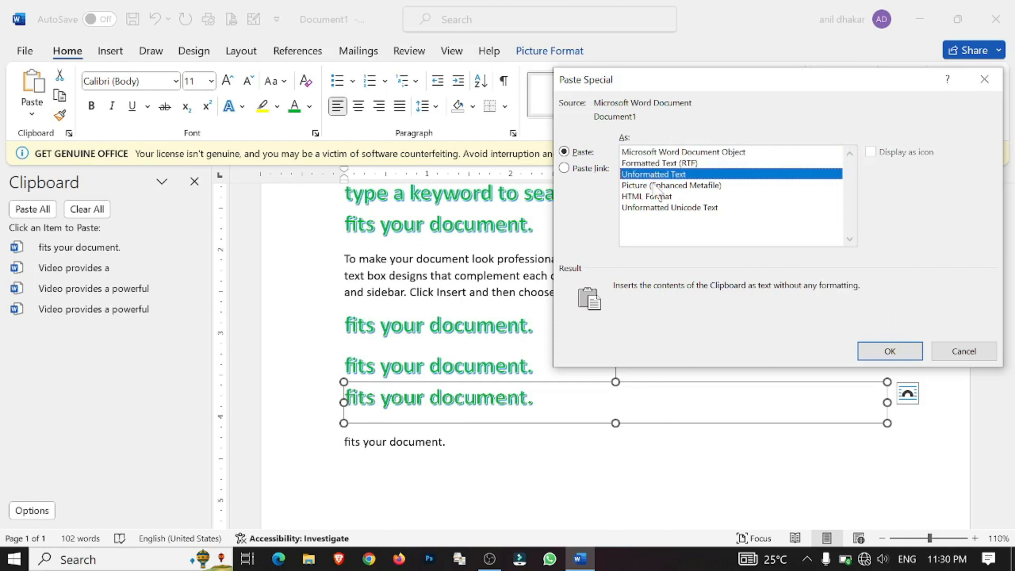
left_click(658, 185)
left_click(658, 196)
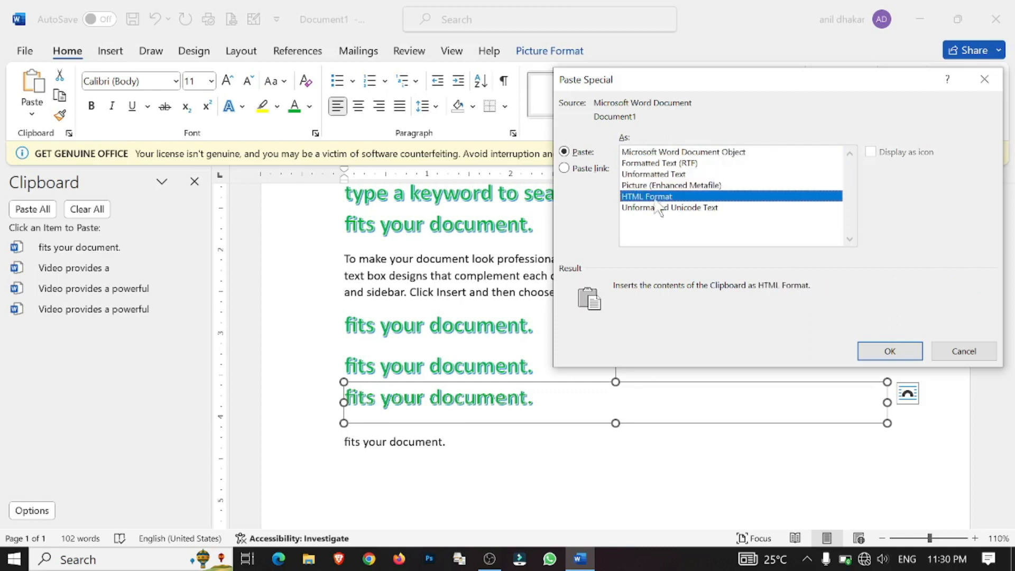
left_click(659, 208)
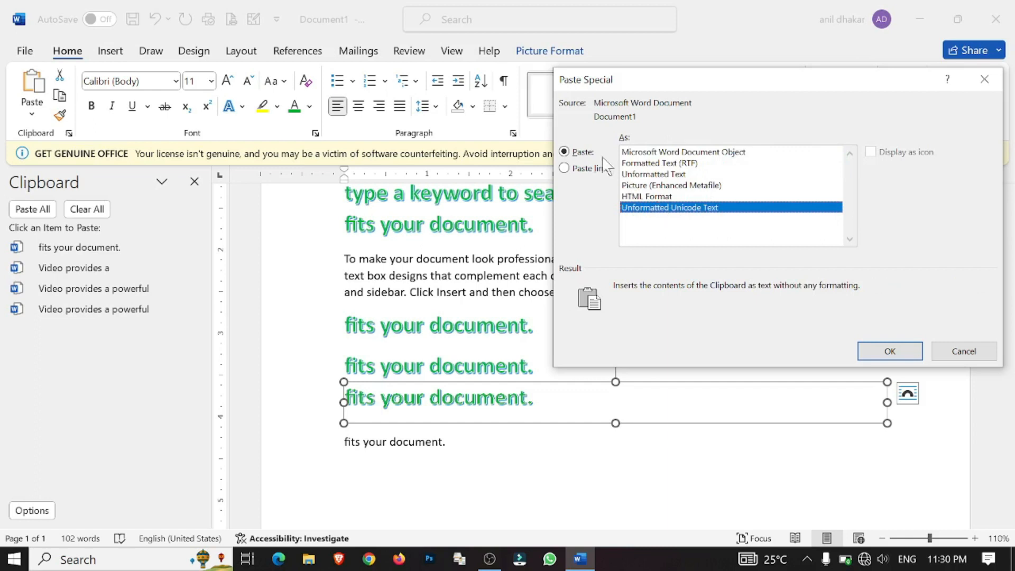
left_click(577, 171)
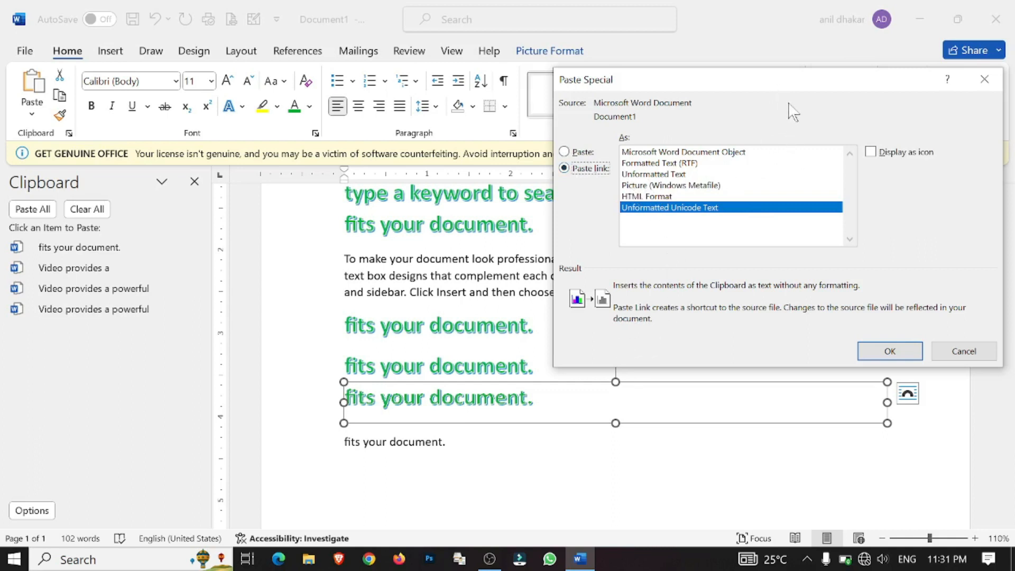
left_click(950, 357)
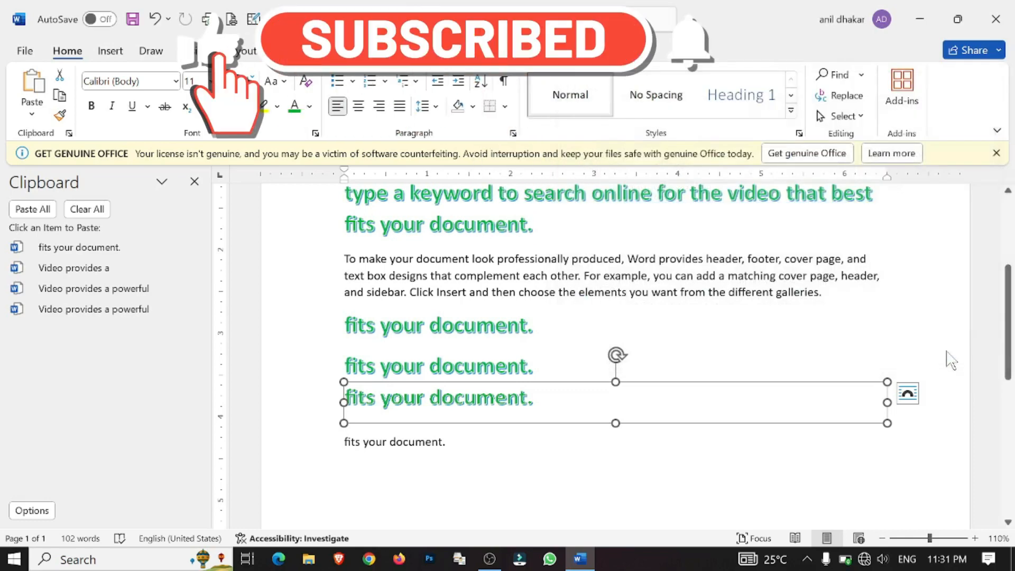